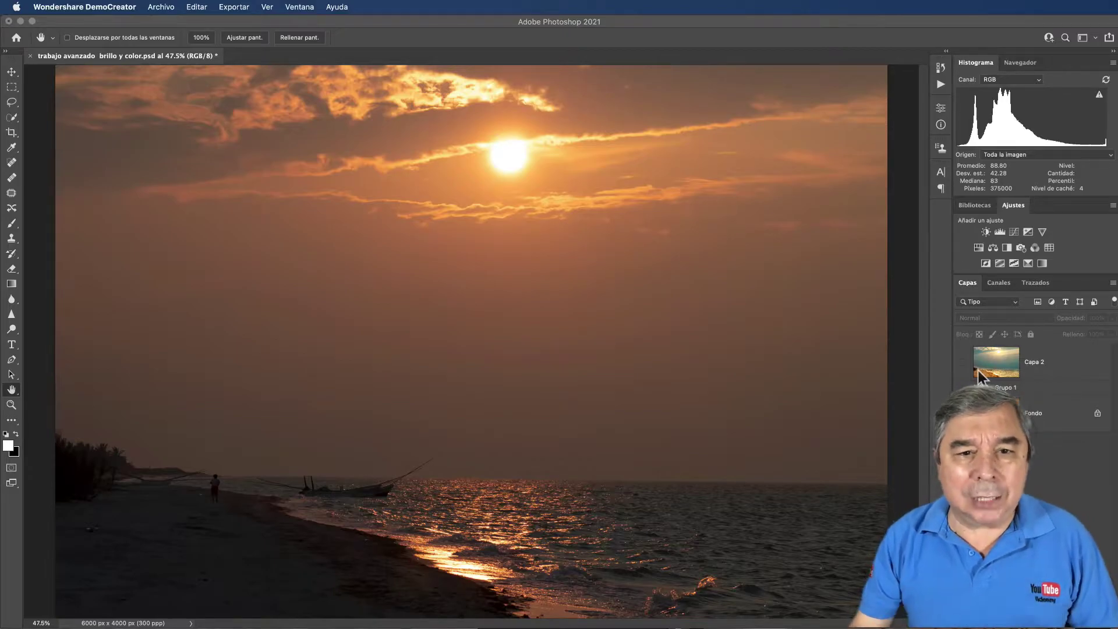
# Compare Capa 2 against the original, then delete Capa 2 and Grupo 1, leaving only Fondo
pyautogui.click(961, 362)
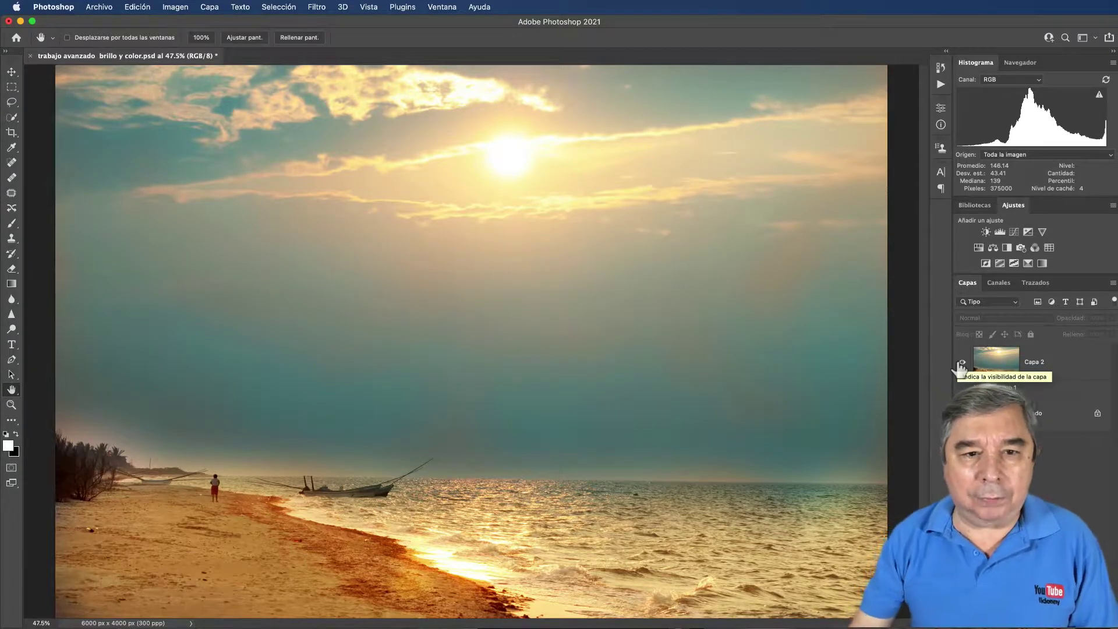
pyautogui.click(962, 365)
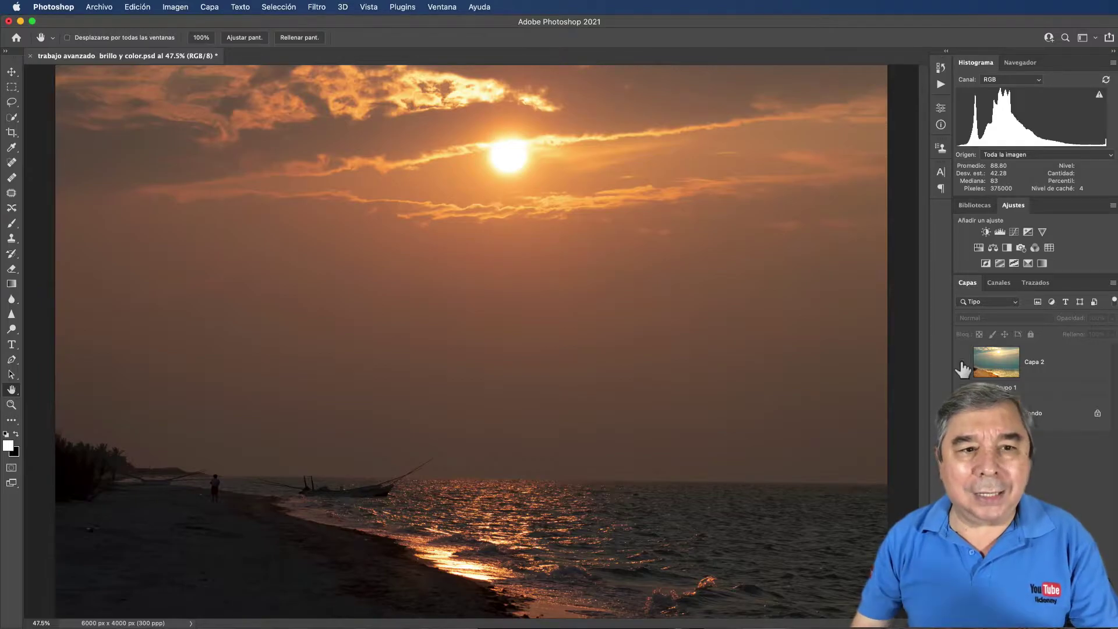
pyautogui.click(962, 364)
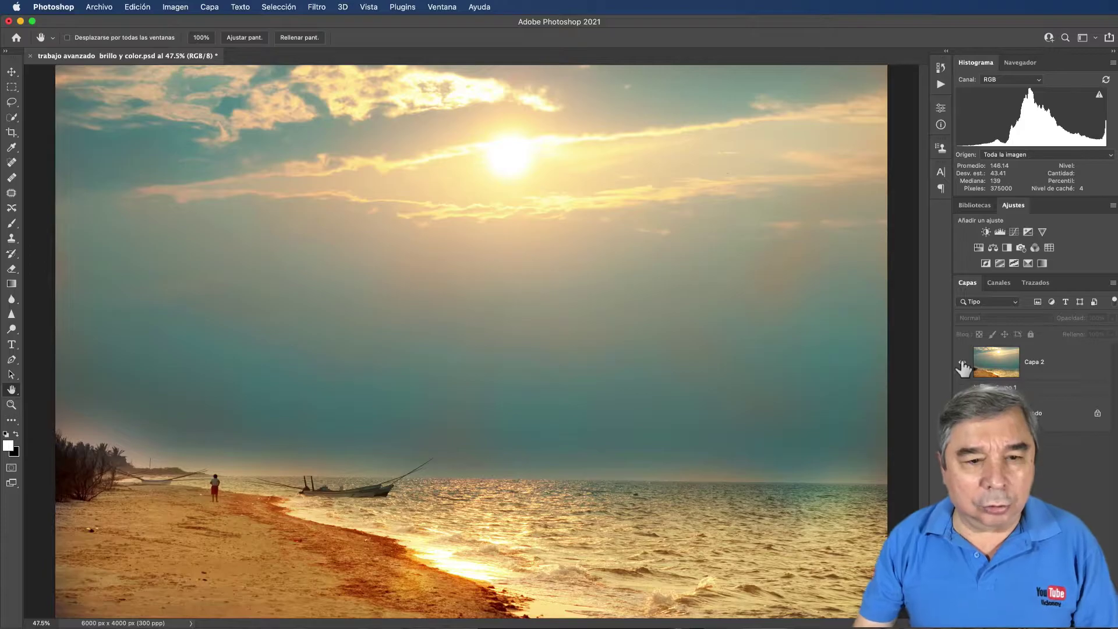
pyautogui.click(961, 364)
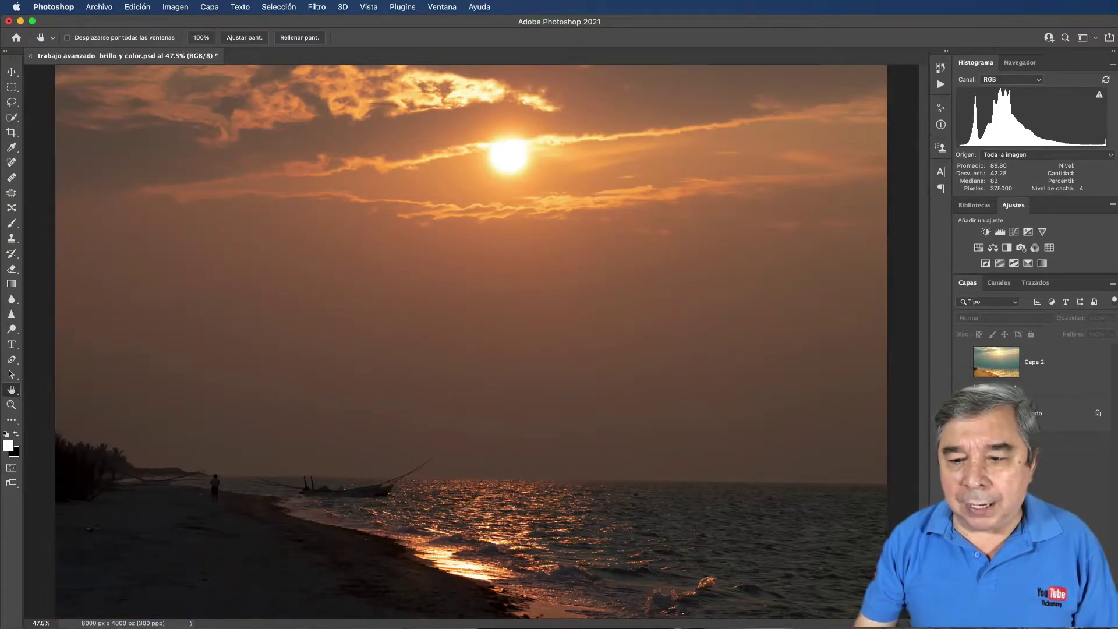
pyautogui.press('super+g')
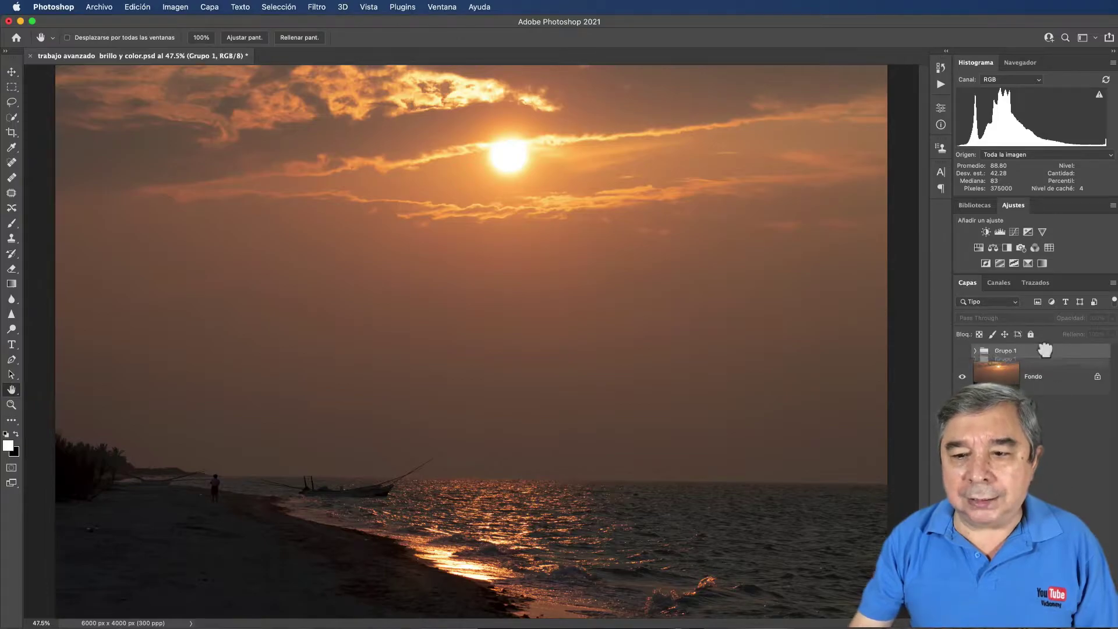
pyautogui.press('Delete')
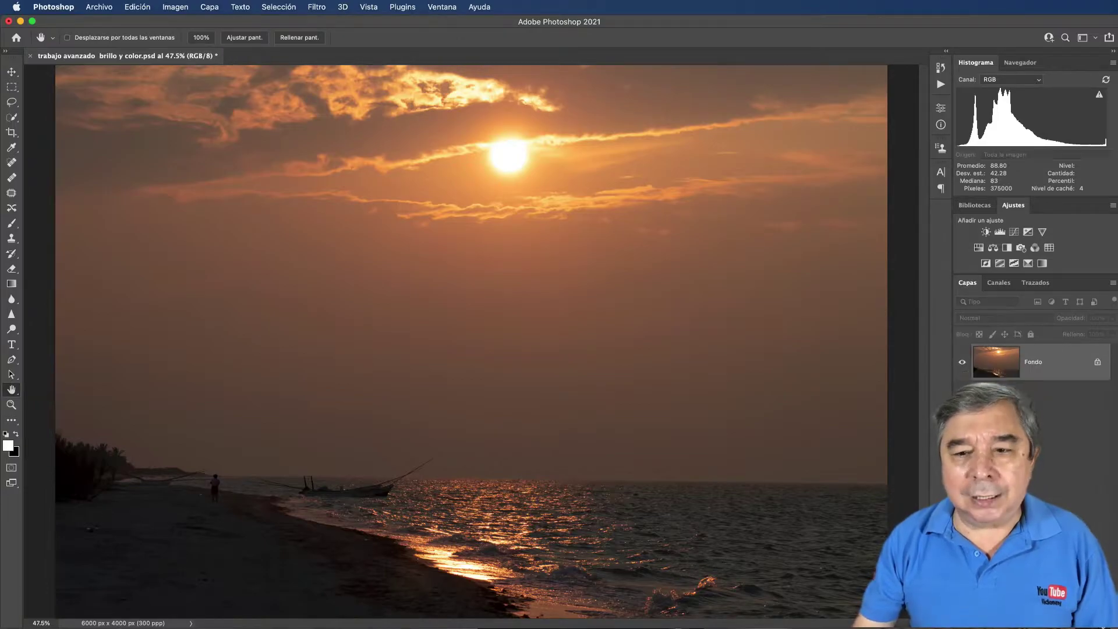
# Add a Curvas 1 layer with its midpoint raised to brighten, and invert its mask to black
pyautogui.click(1015, 233)
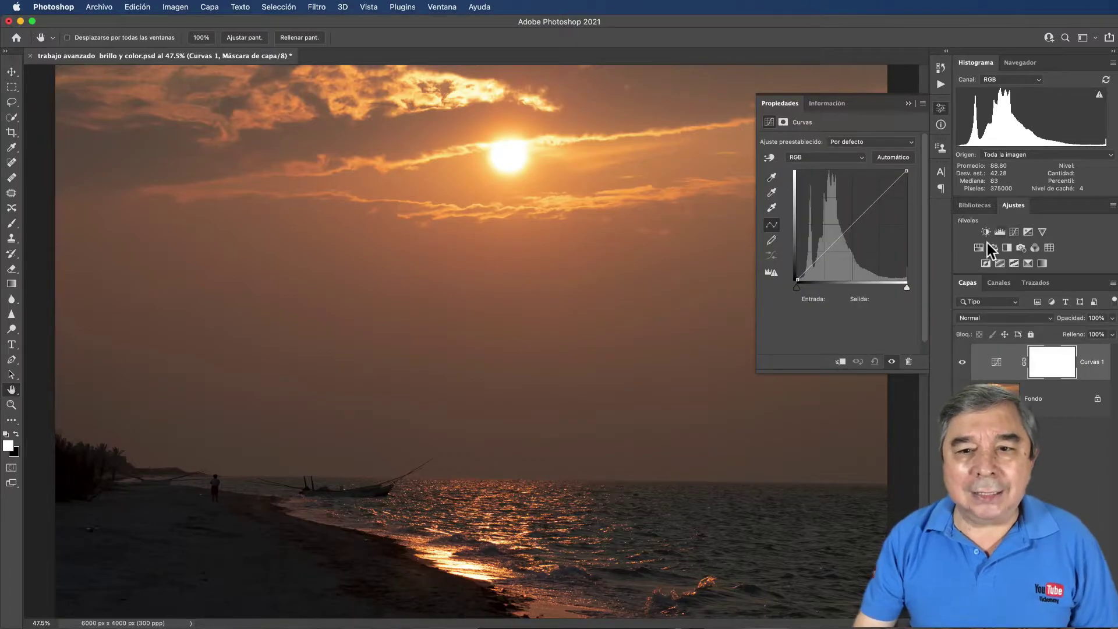
pyautogui.click(863, 217)
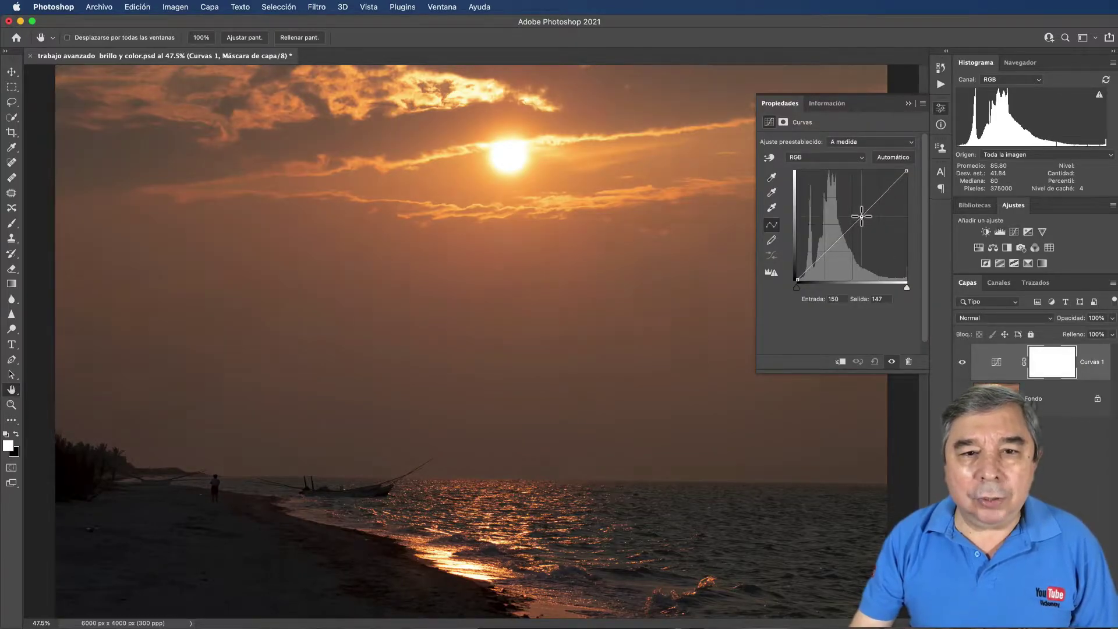
pyautogui.moveTo(862, 214); pyautogui.dragTo(835, 187)
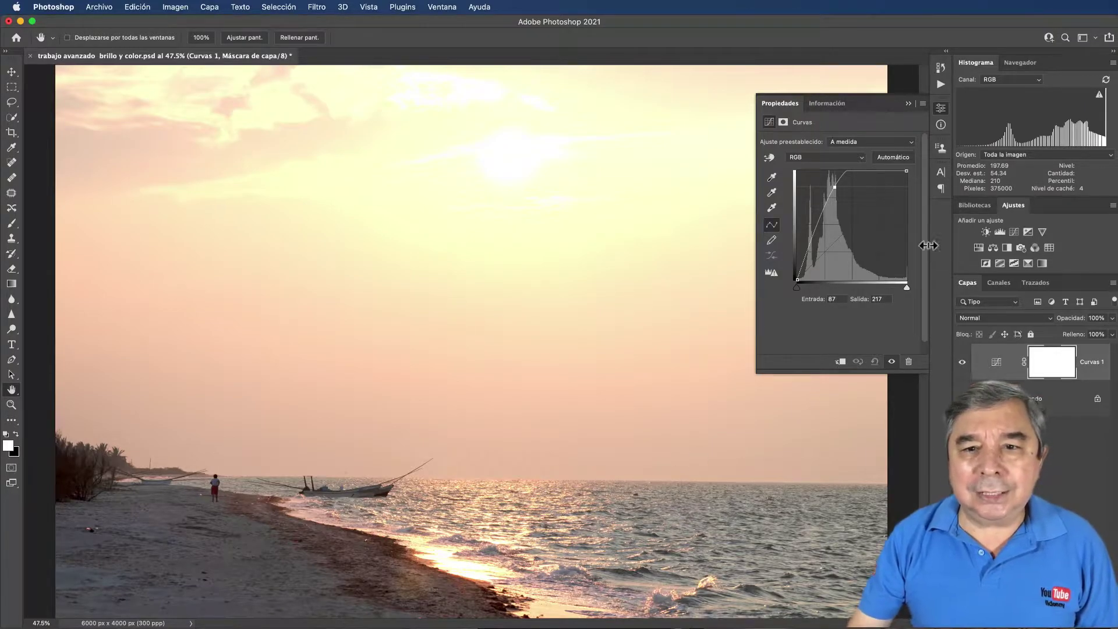
pyautogui.click(784, 122)
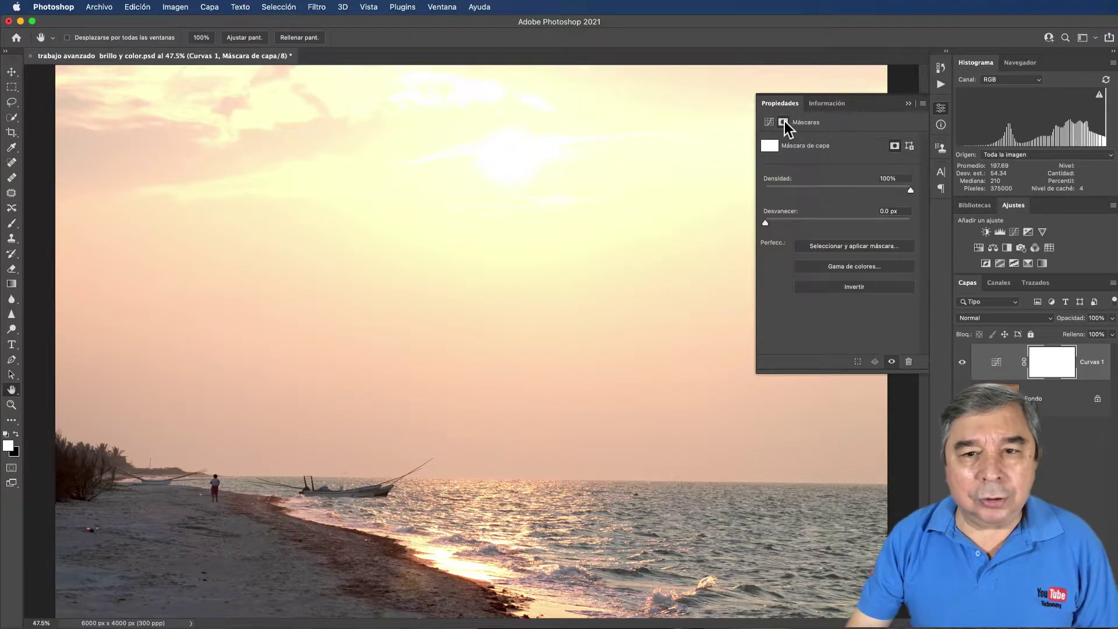
pyautogui.click(850, 287)
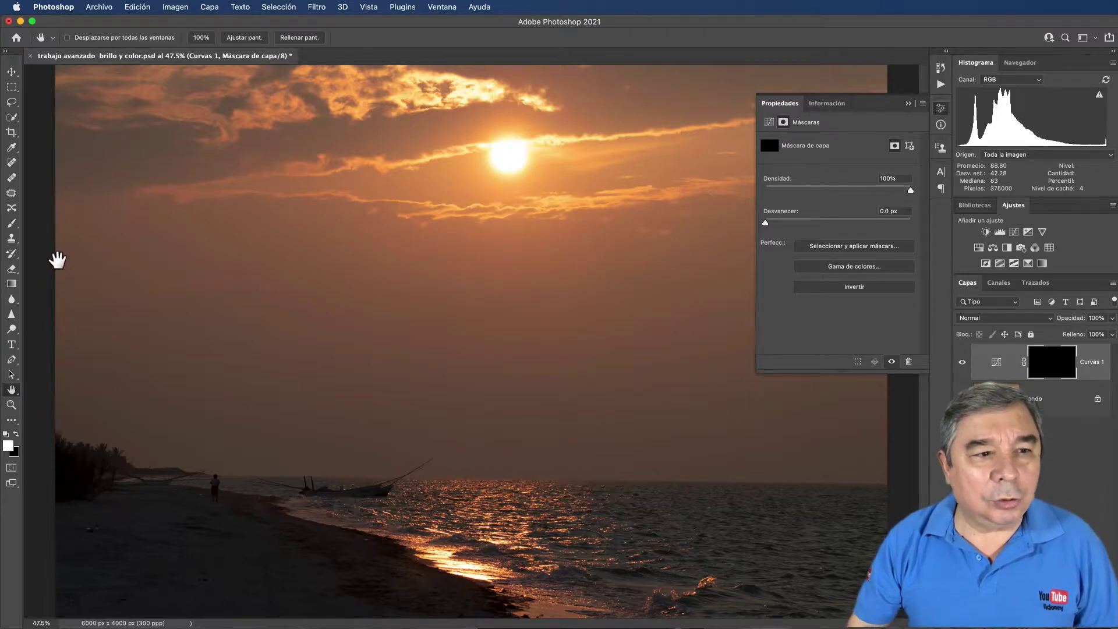
# Paint white on the Curvas 1 mask over the beach and shoreline (940 px, 0% hardness, 55% opacity)
pyautogui.click(12, 224)
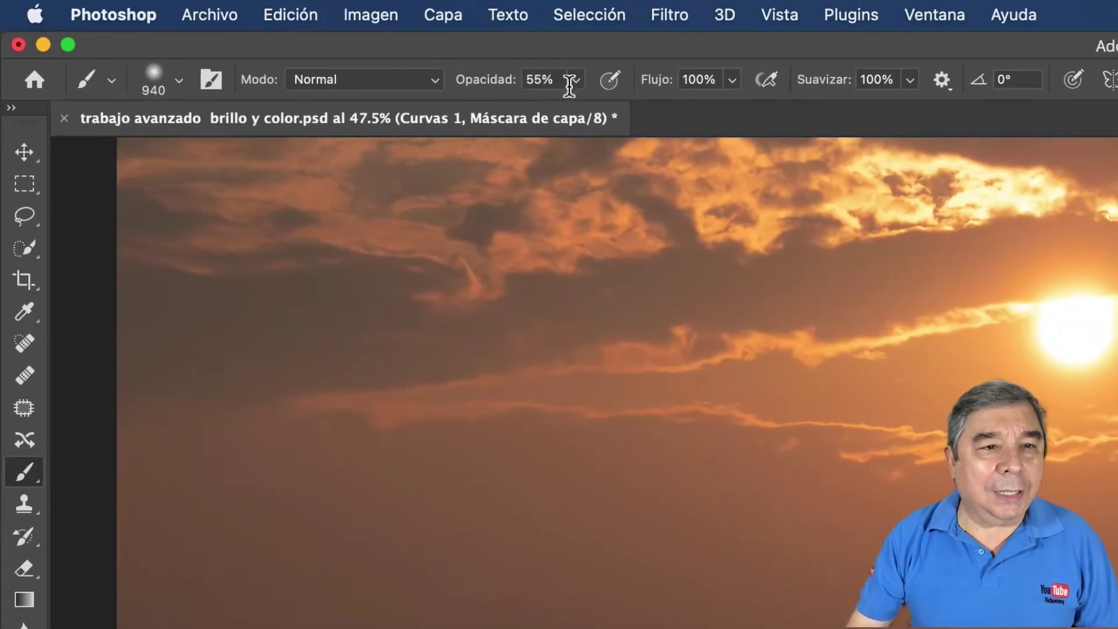
pyautogui.click(575, 80)
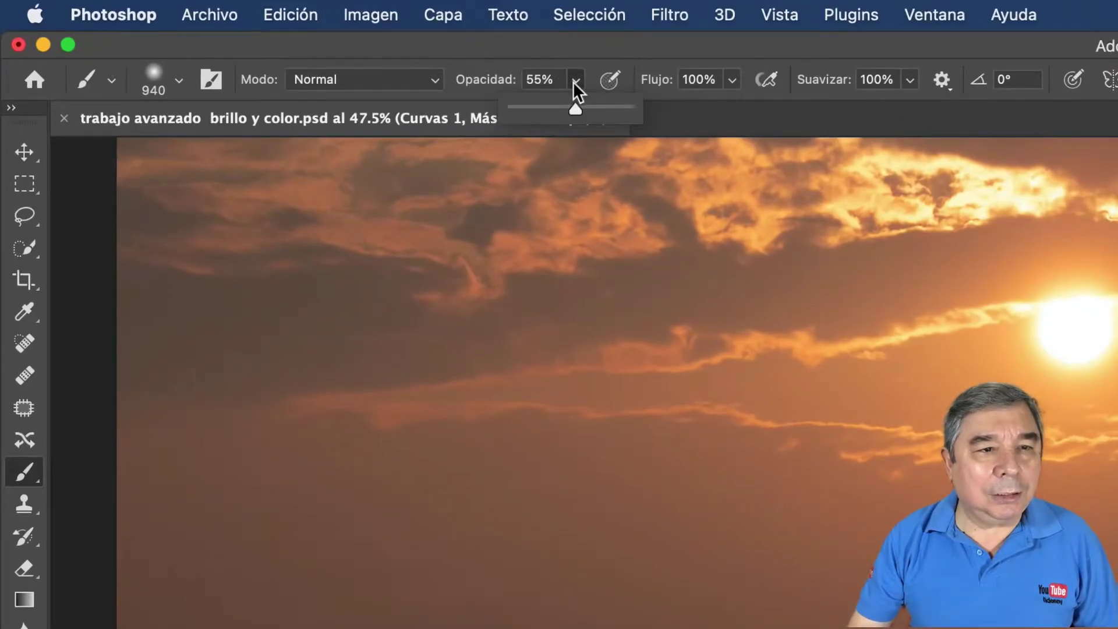
pyautogui.click(176, 80)
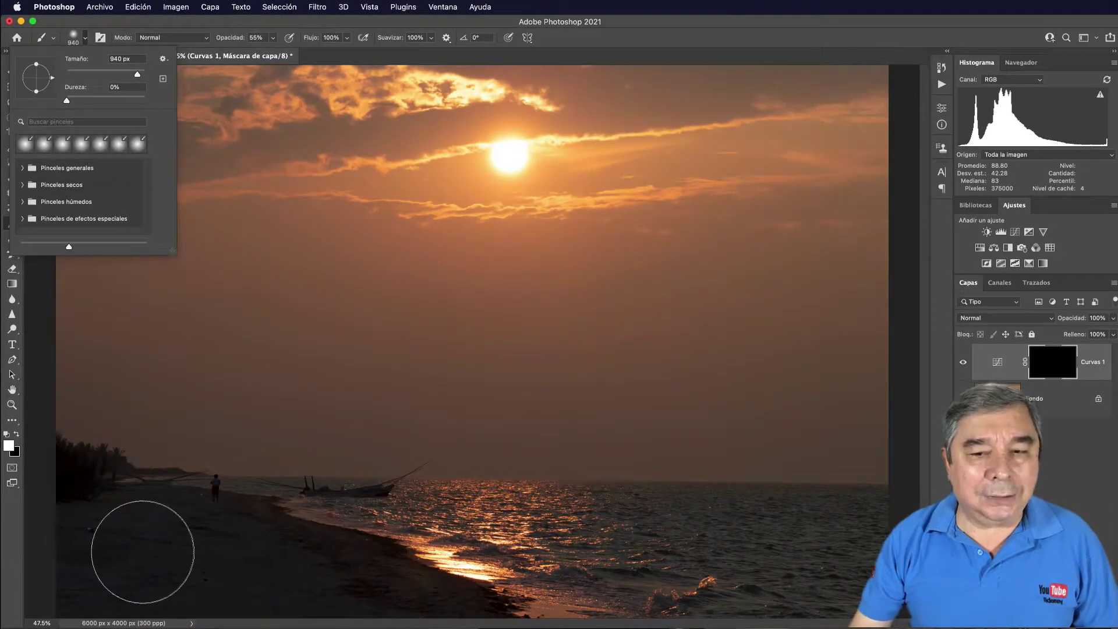
pyautogui.moveTo(143, 551)
pyautogui.mouseDown()
pyautogui.moveTo(348, 579)
pyautogui.moveTo(225, 545)
pyautogui.moveTo(150, 544)
pyautogui.moveTo(113, 519)
pyautogui.moveTo(280, 582)
pyautogui.moveTo(462, 587)
pyautogui.moveTo(699, 561)
pyautogui.moveTo(647, 577)
pyautogui.moveTo(804, 559)
pyautogui.moveTo(861, 537)
pyautogui.moveTo(212, 512)
pyautogui.moveTo(113, 524)
pyautogui.moveTo(139, 543)
pyautogui.mouseUp()
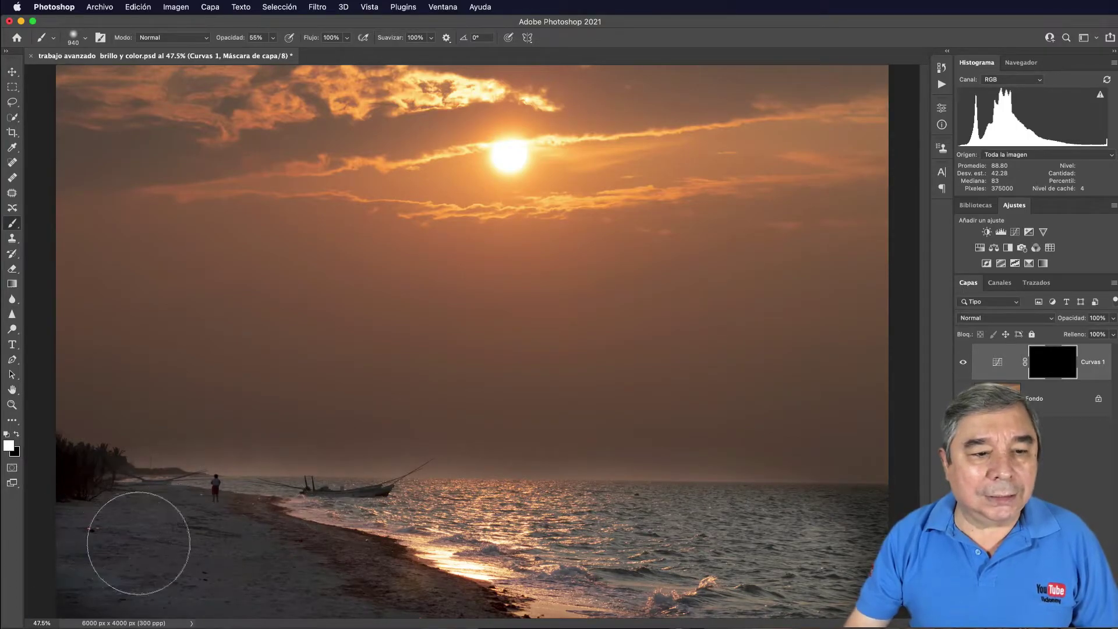
pyautogui.moveTo(40, 523)
pyautogui.mouseDown()
pyautogui.moveTo(75, 499)
pyautogui.moveTo(262, 569)
pyautogui.moveTo(75, 574)
pyautogui.moveTo(285, 603)
pyautogui.moveTo(728, 576)
pyautogui.moveTo(882, 544)
pyautogui.moveTo(833, 515)
pyautogui.moveTo(792, 515)
pyautogui.moveTo(295, 565)
pyautogui.moveTo(133, 551)
pyautogui.moveTo(69, 562)
pyautogui.moveTo(336, 591)
pyautogui.mouseUp()
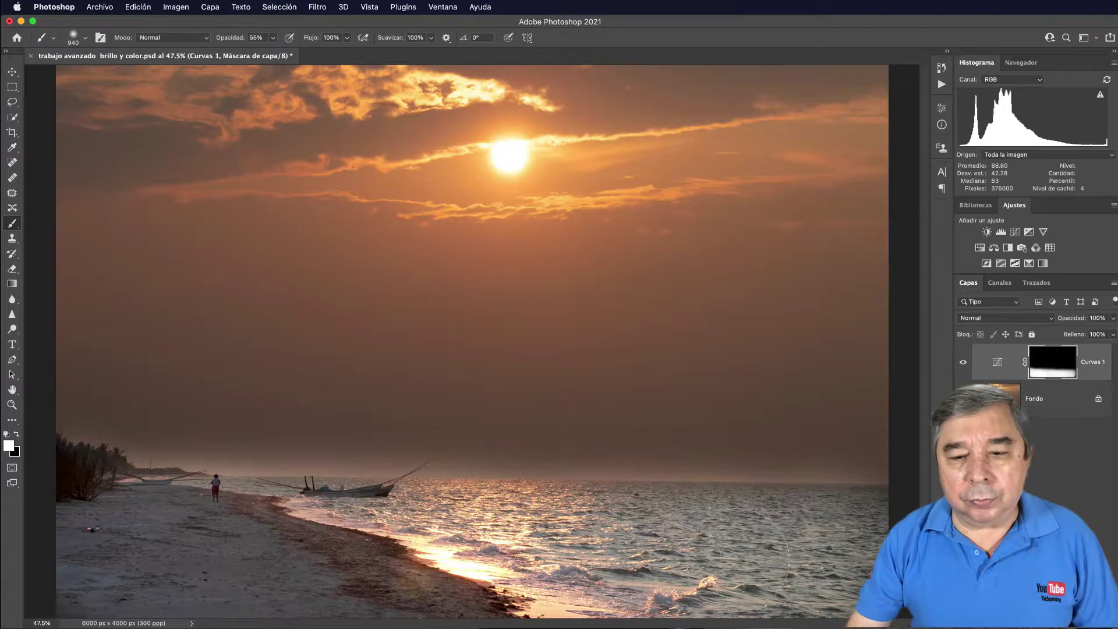
pyautogui.moveTo(836, 552); pyautogui.dragTo(435, 556)
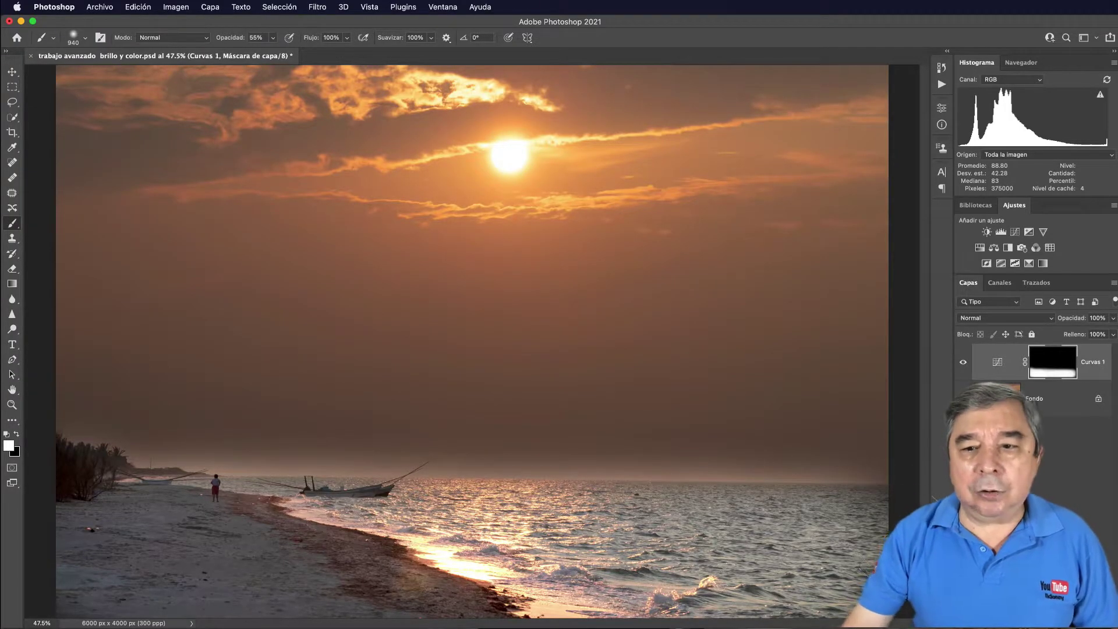
# Raise the Curvas 1 curve point to input 48, output 160, then retarget its mask
pyautogui.click(998, 364)
pyautogui.doubleClick(998, 364)
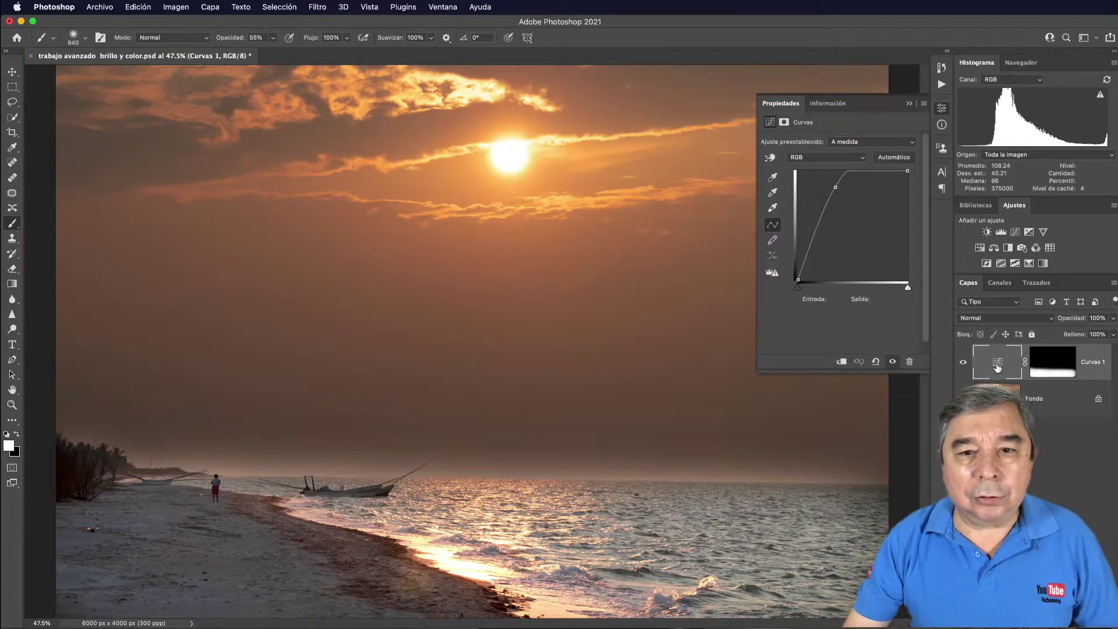
pyautogui.moveTo(820, 213); pyautogui.dragTo(818, 210)
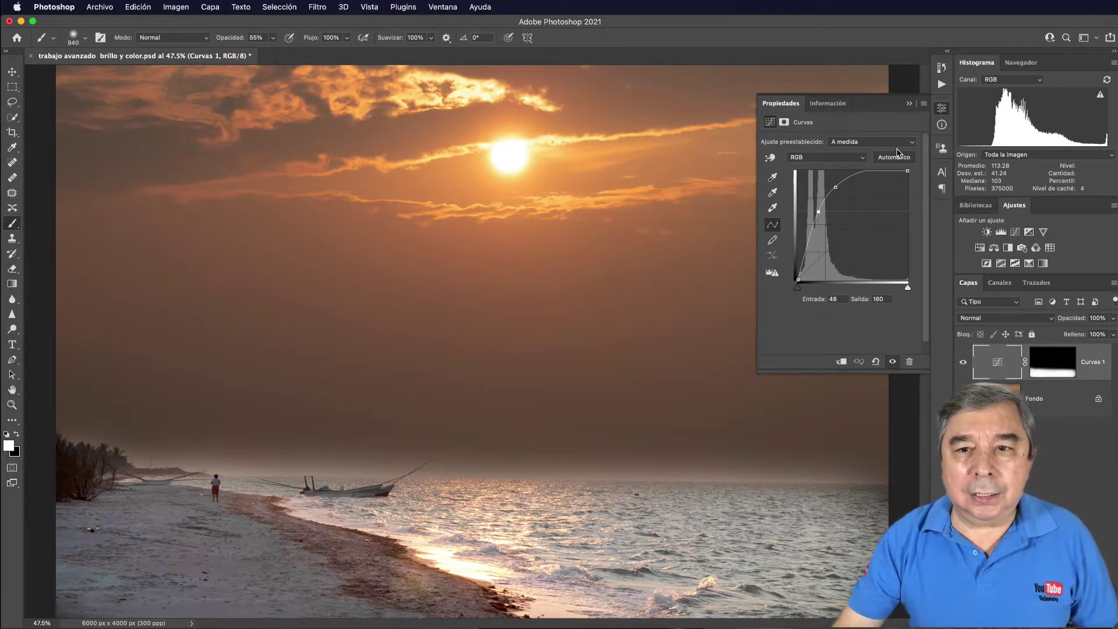
pyautogui.click(908, 104)
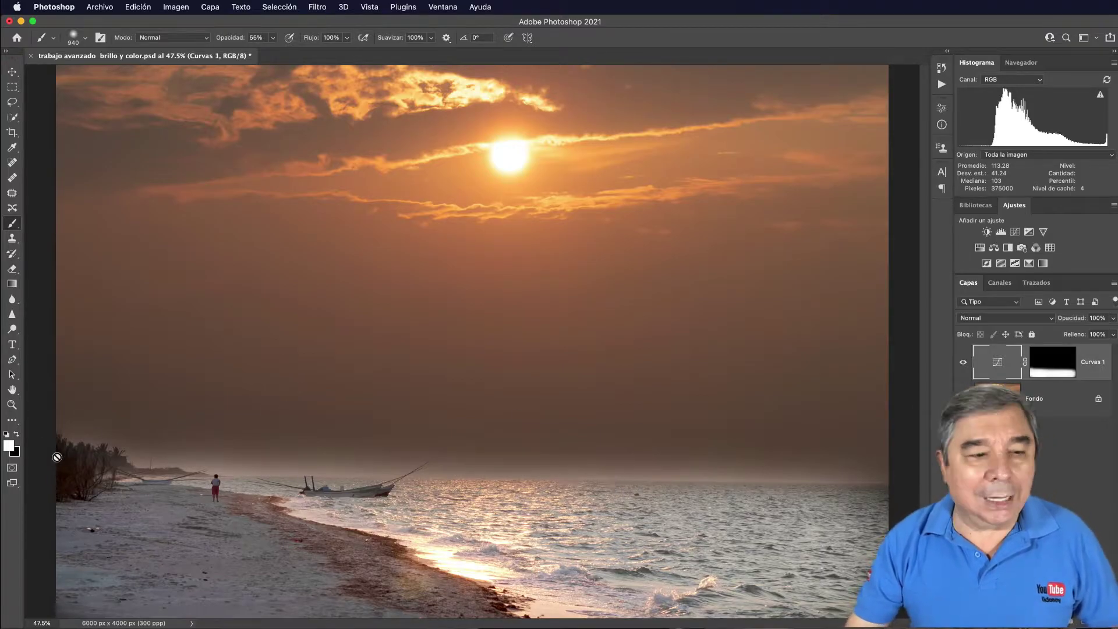
pyautogui.press('super+backslash')
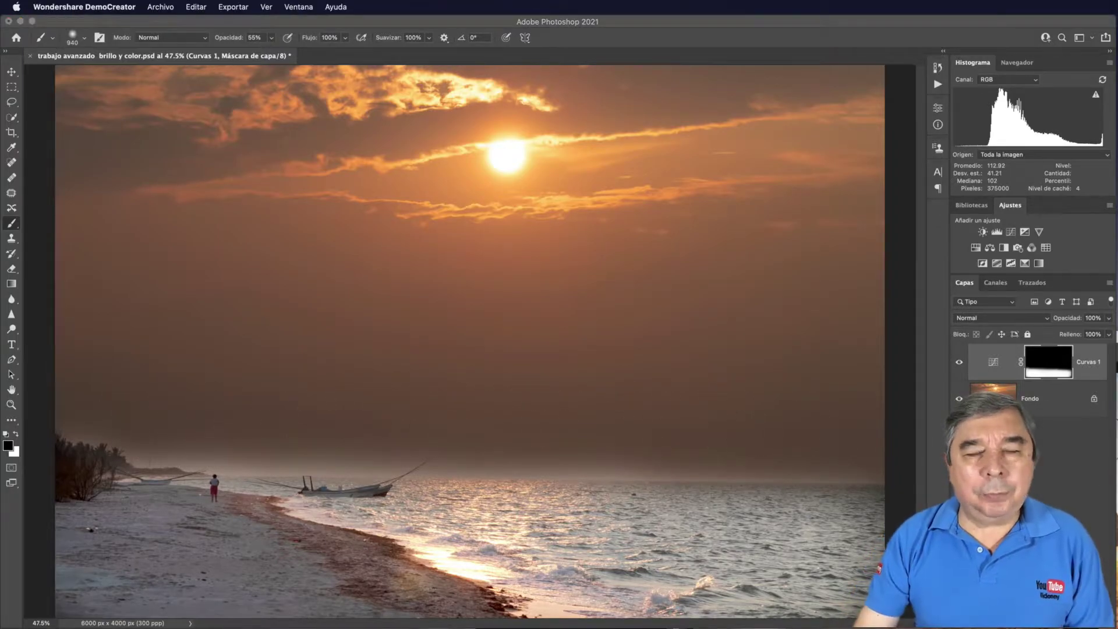
pyautogui.click(1048, 366)
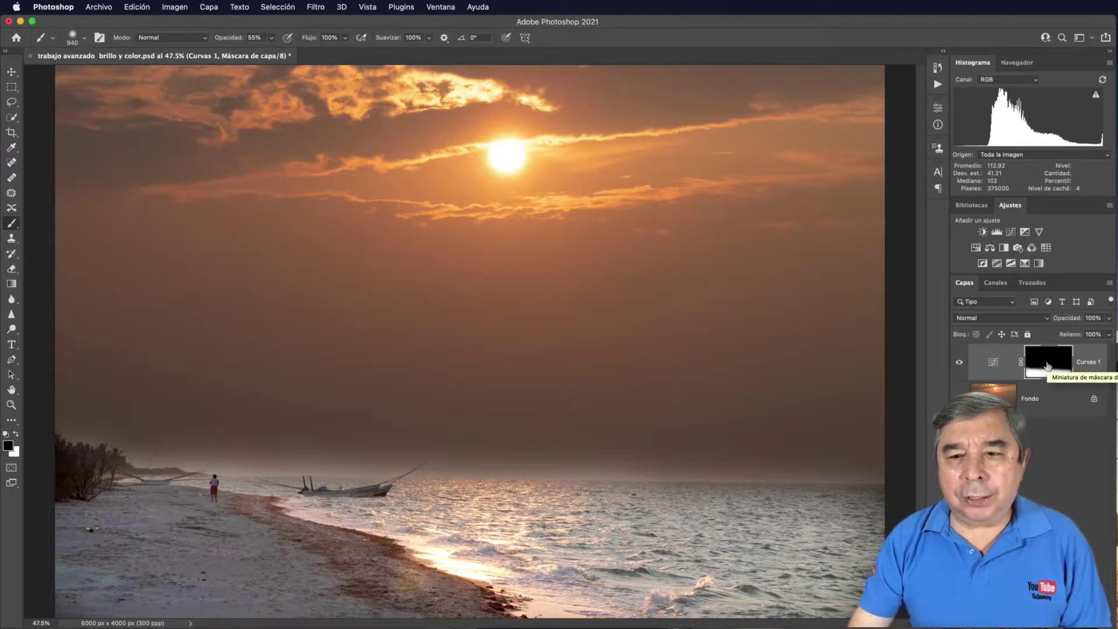
# Set the Curvas 1 mask Desvanecer (Feather) to 607.3 px and collapse the Properties panel
pyautogui.click(938, 108)
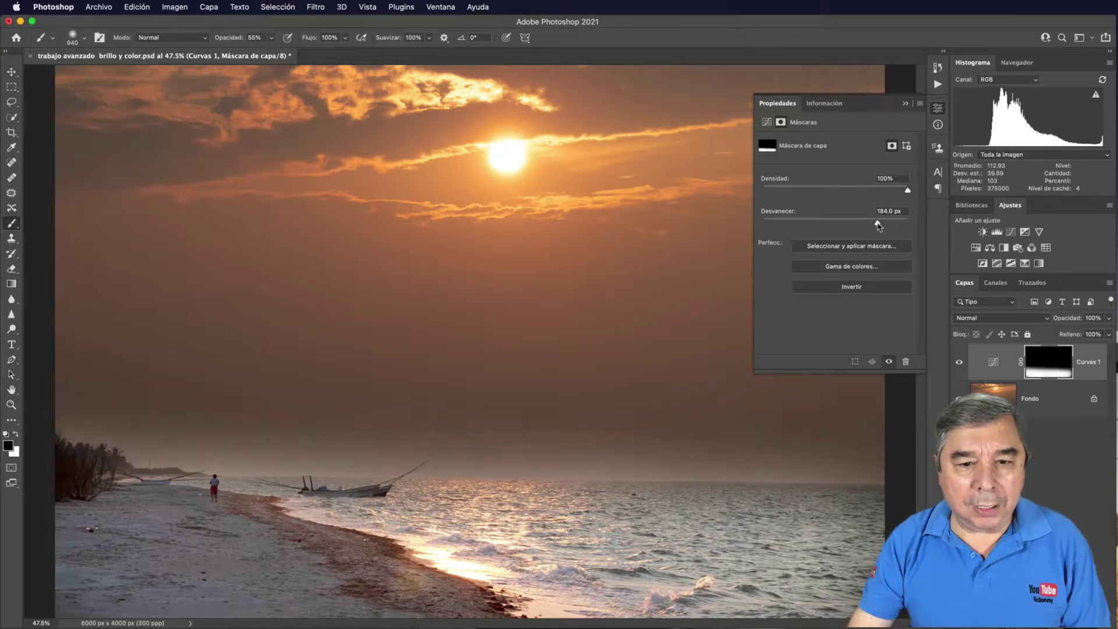
pyautogui.moveTo(881, 226); pyautogui.dragTo(893, 227)
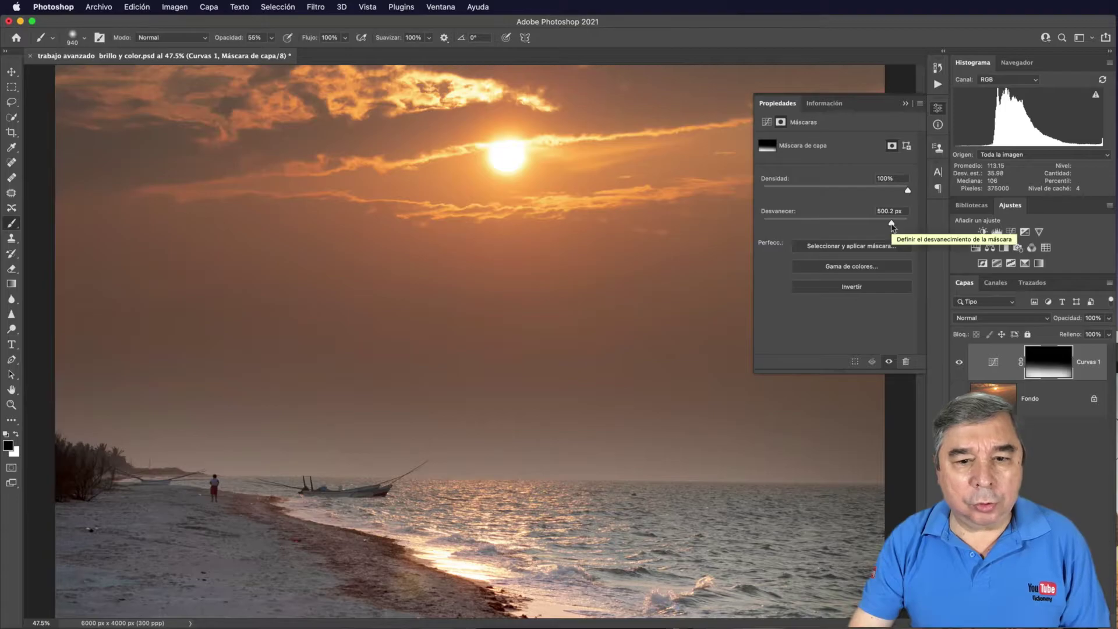
pyautogui.moveTo(892, 226)
pyautogui.mouseDown()
pyautogui.moveTo(854, 227)
pyautogui.moveTo(875, 228)
pyautogui.mouseUp()
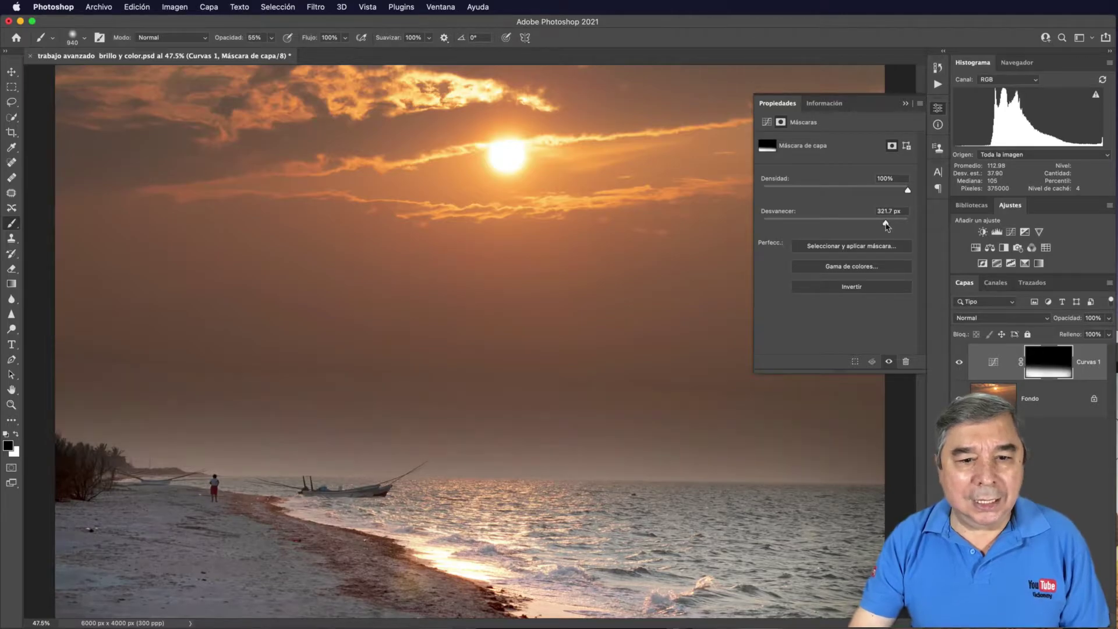
pyautogui.moveTo(895, 227); pyautogui.dragTo(897, 228)
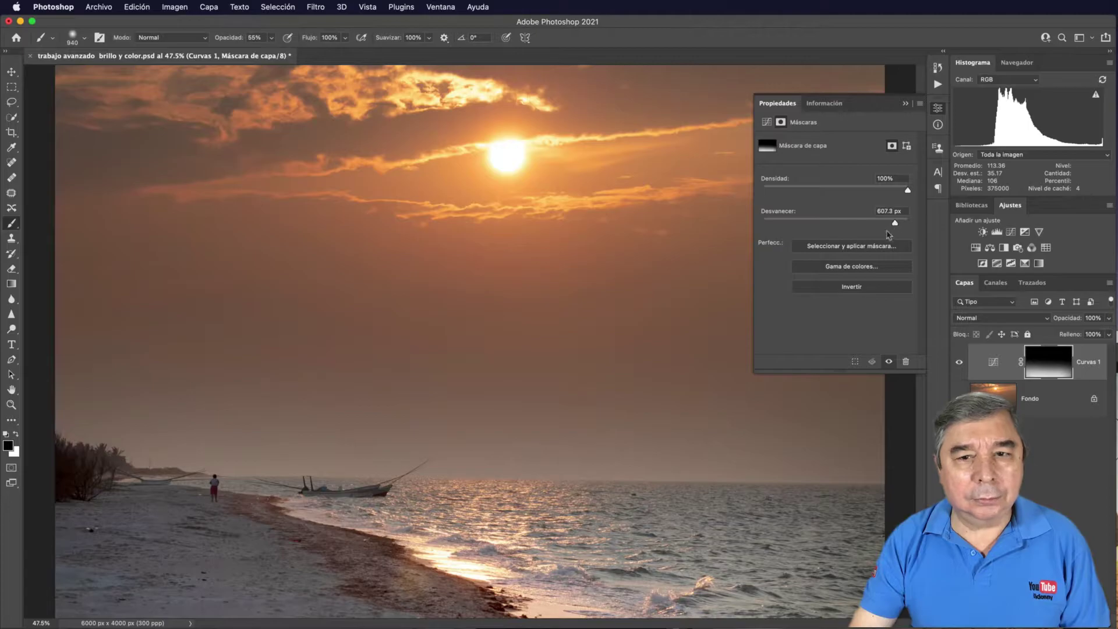
pyautogui.click(938, 108)
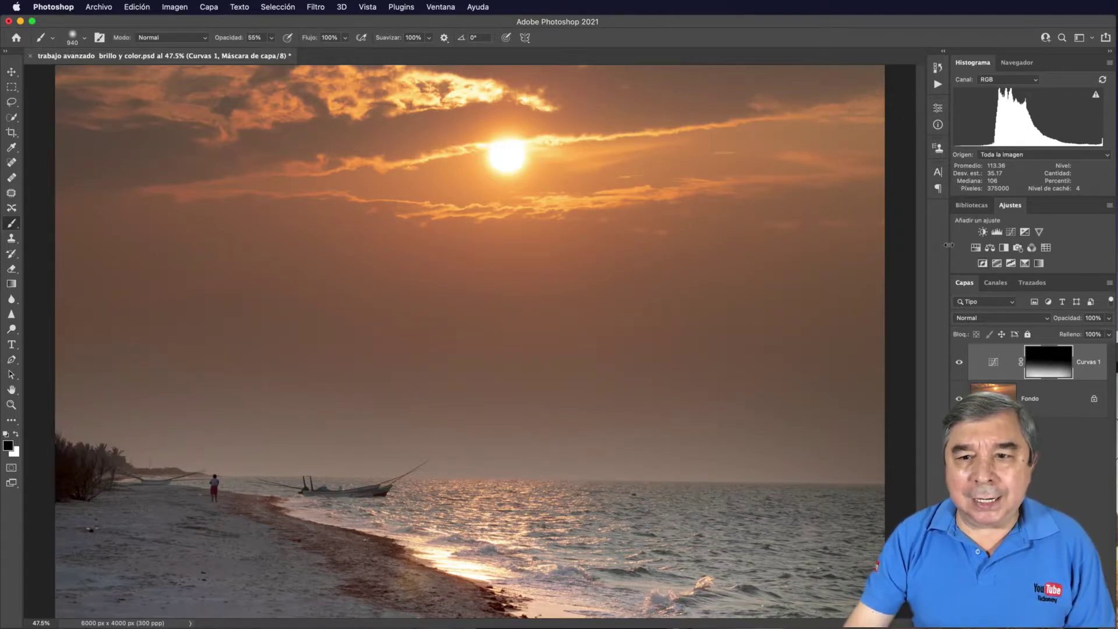
# Add a Color Balance layer shifting midtones to red +27 and yellow −79
pyautogui.doubleClick(971, 66)
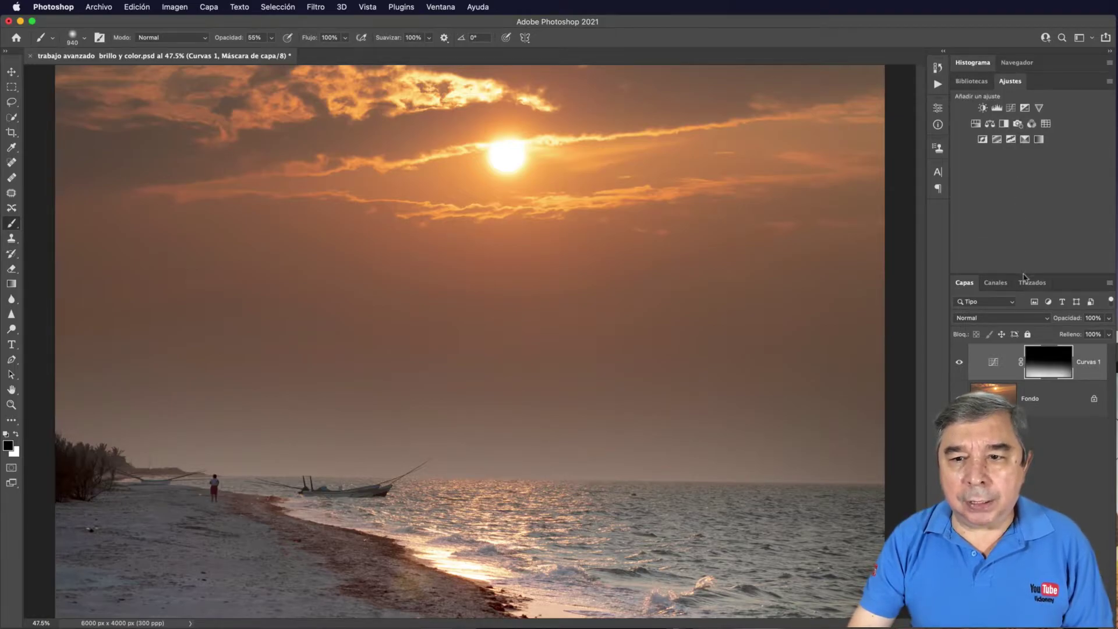
pyautogui.moveTo(1023, 274); pyautogui.dragTo(1031, 153)
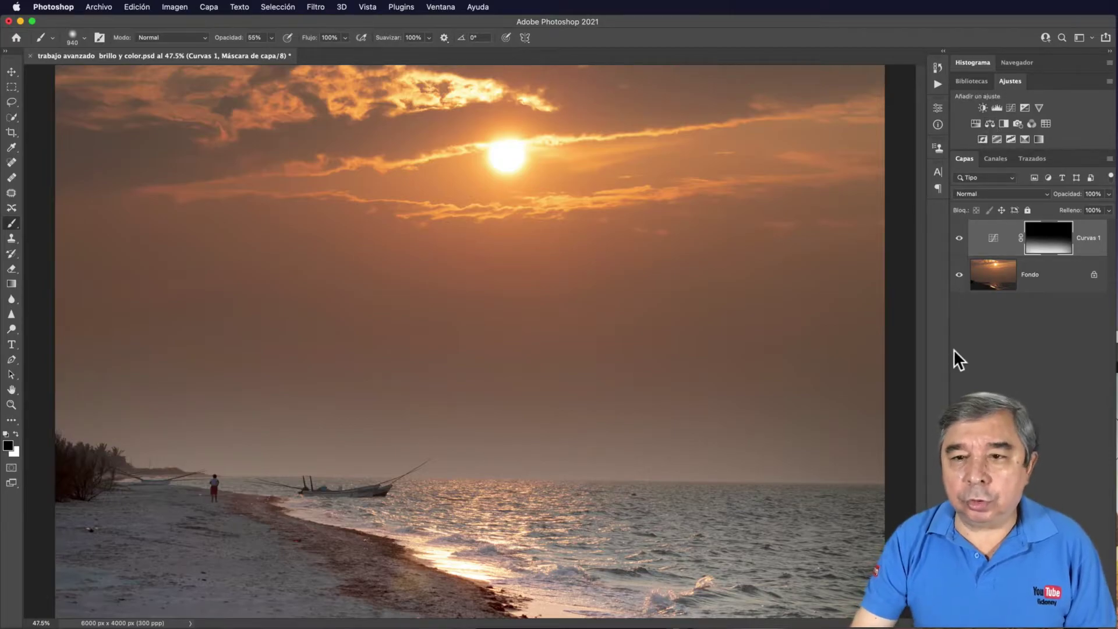
pyautogui.click(988, 122)
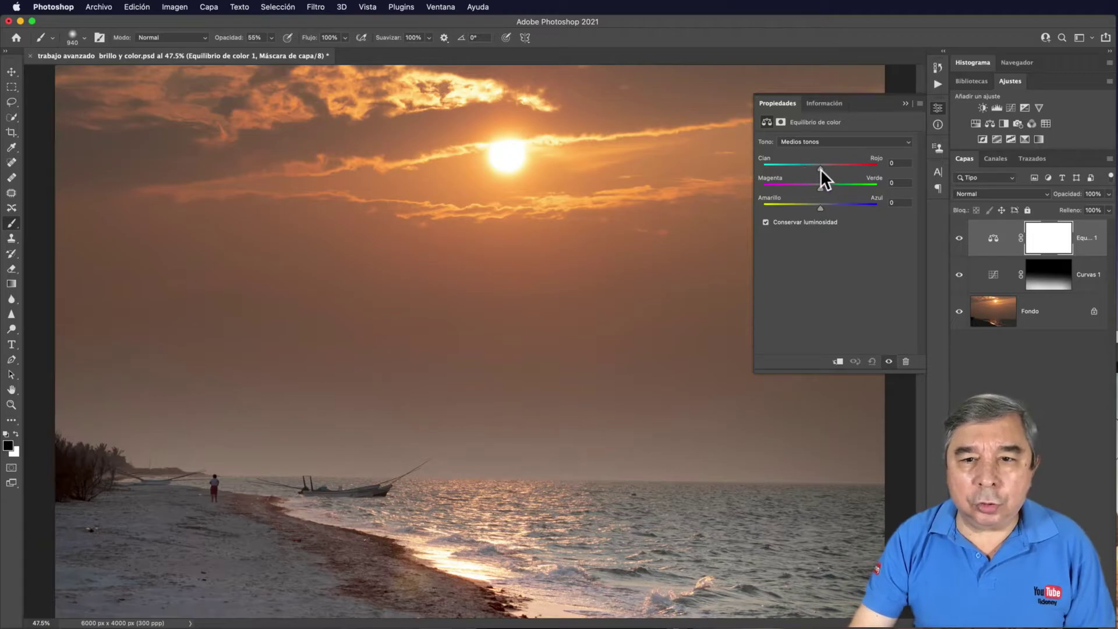
pyautogui.moveTo(821, 169); pyautogui.dragTo(814, 207)
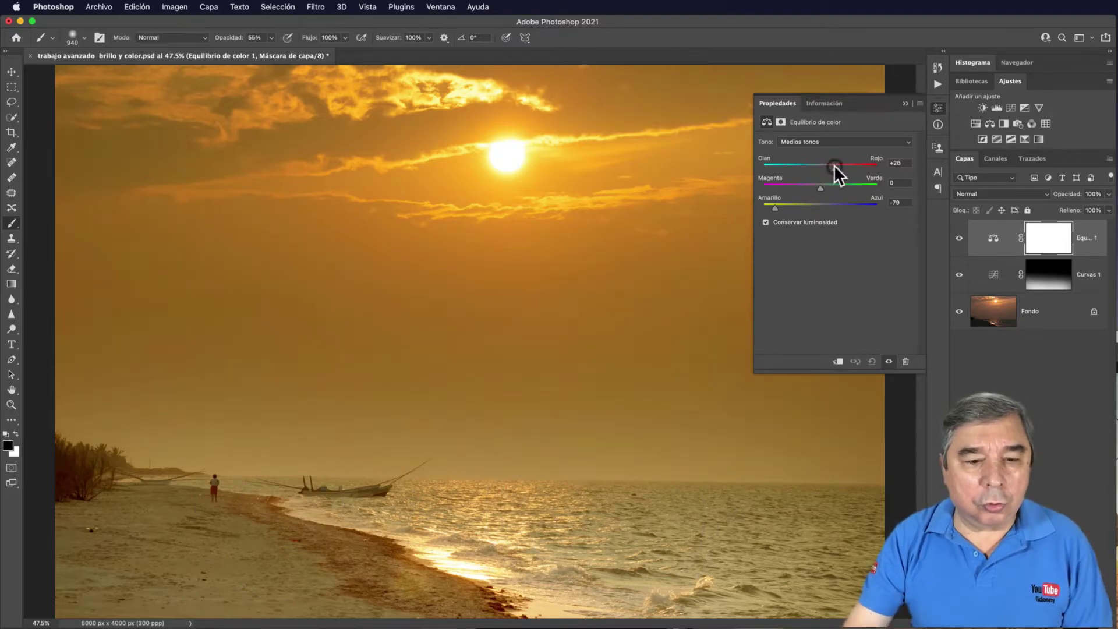
pyautogui.moveTo(835, 165); pyautogui.dragTo(835, 164)
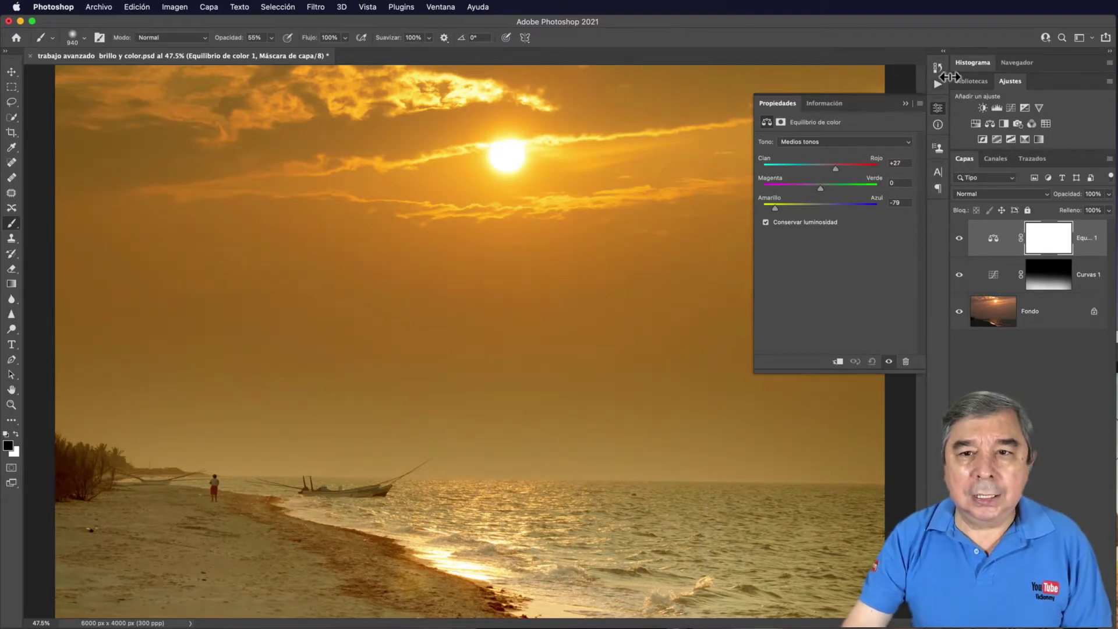
# Alt-drag the Curvas 1 mask onto the Color Balance layer to copy it
pyautogui.click(902, 104)
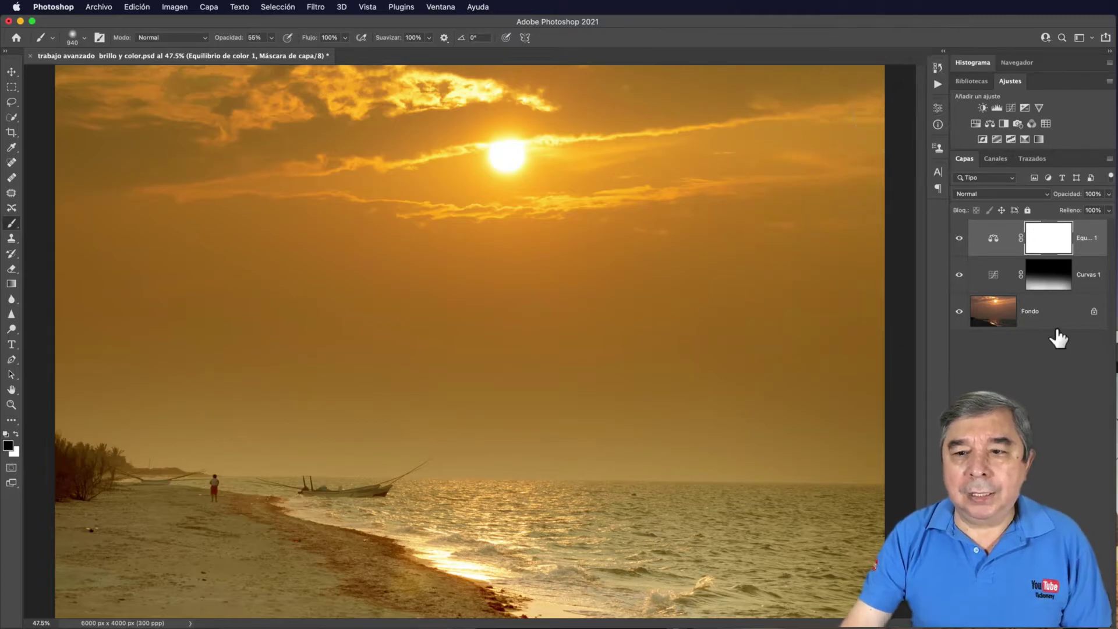
pyautogui.click(1044, 286)
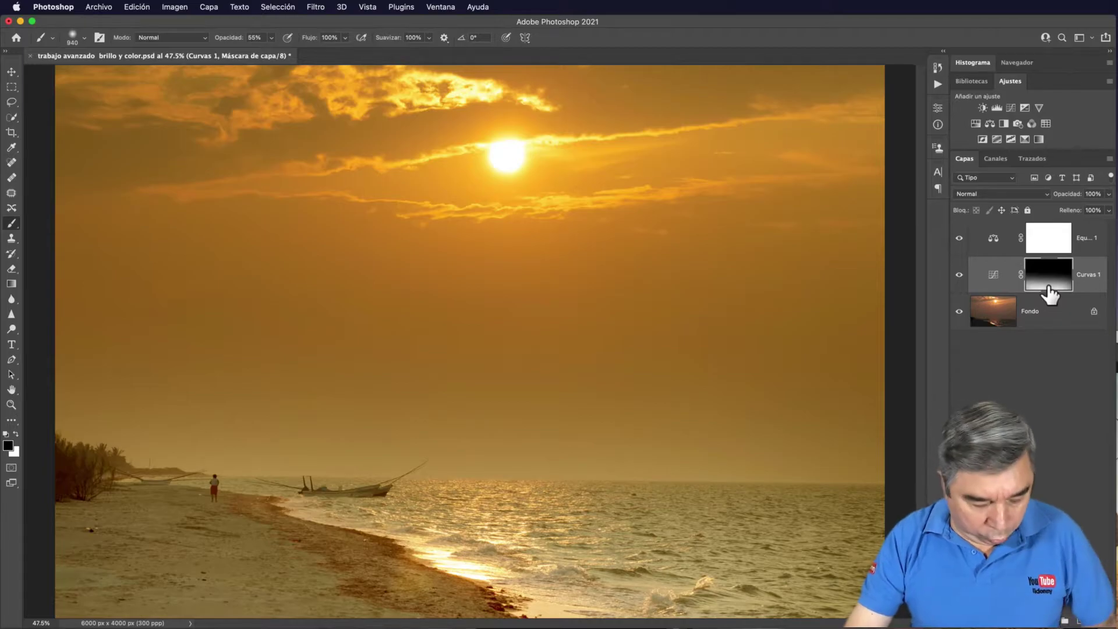
pyautogui.moveTo(1048, 294); pyautogui.dragTo(1053, 238)
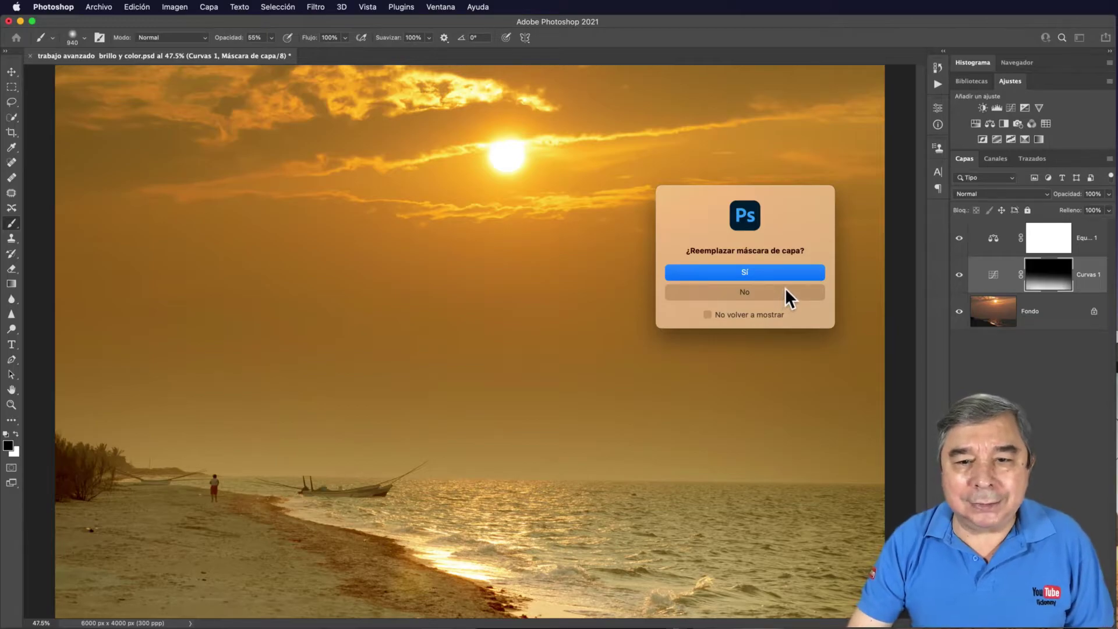
# Confirm replacing the Color Balance mask with the Curvas 1 copy, and toggle the layer to compare
pyautogui.click(758, 274)
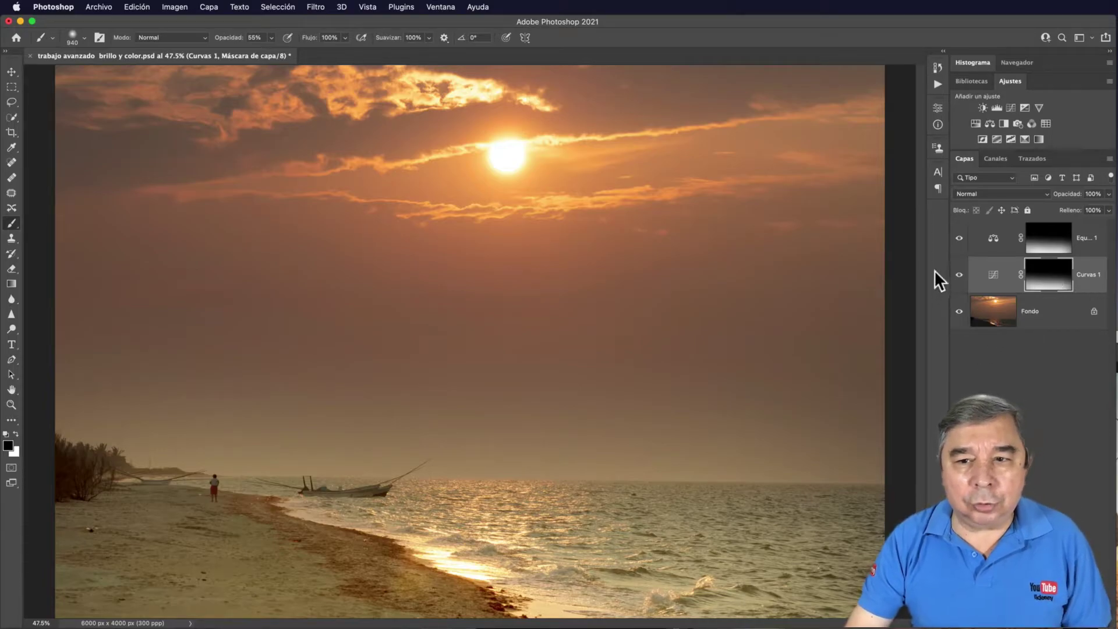
pyautogui.click(959, 239)
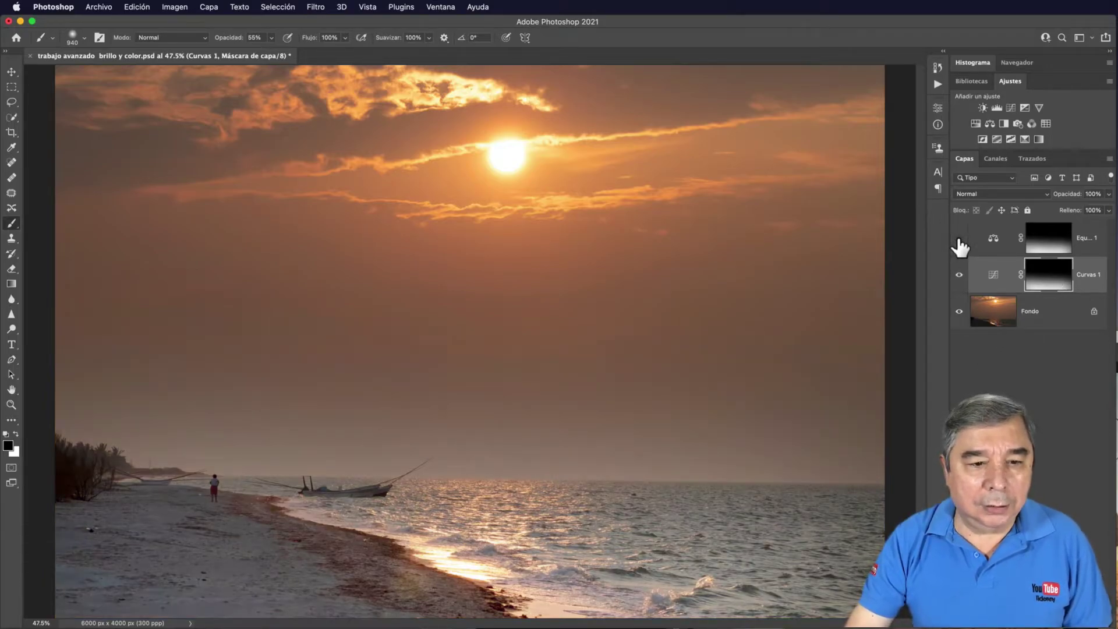
pyautogui.click(959, 239)
pyautogui.click(959, 239)
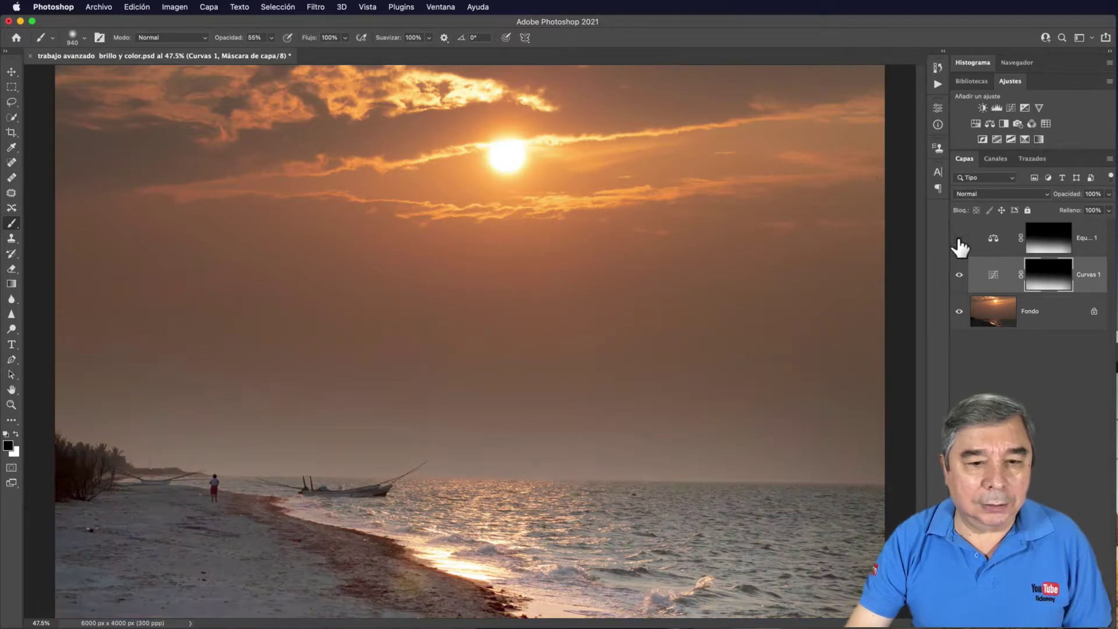
pyautogui.click(959, 239)
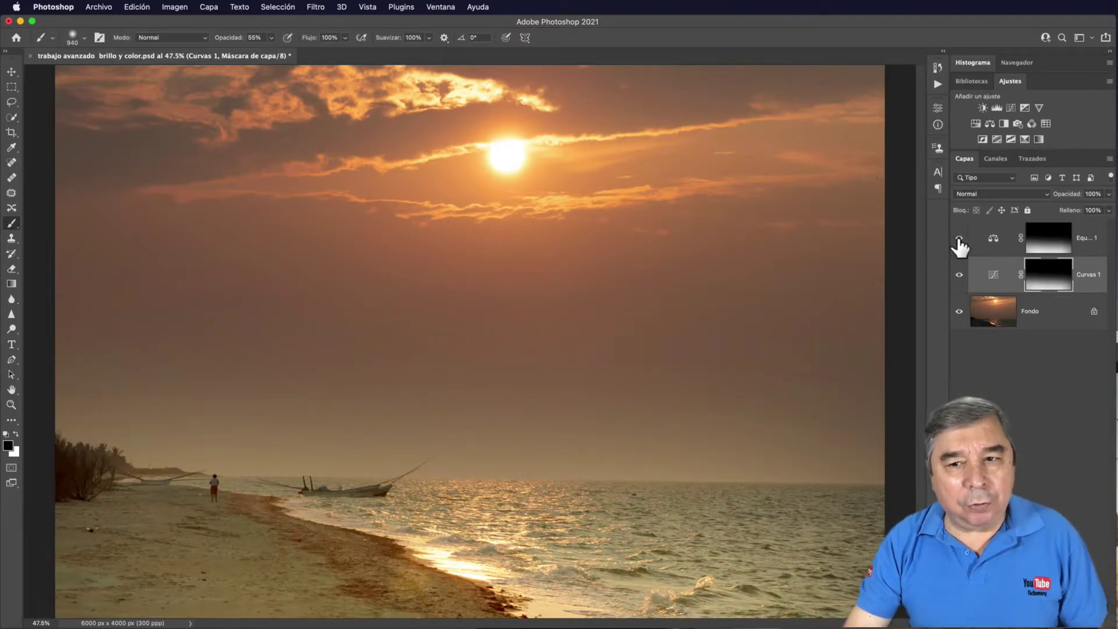
# Delete the Equilibrio de color 1 layer and load the Curvas 1 mask as a selection
pyautogui.click(1005, 252)
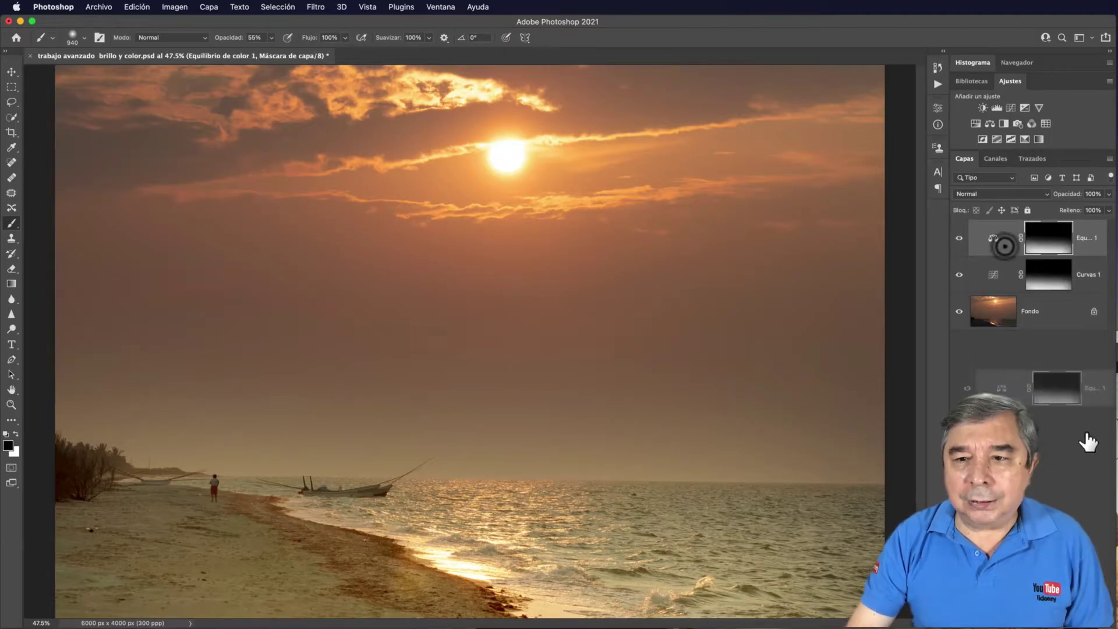
pyautogui.moveTo(1006, 253); pyautogui.dragTo(1095, 609)
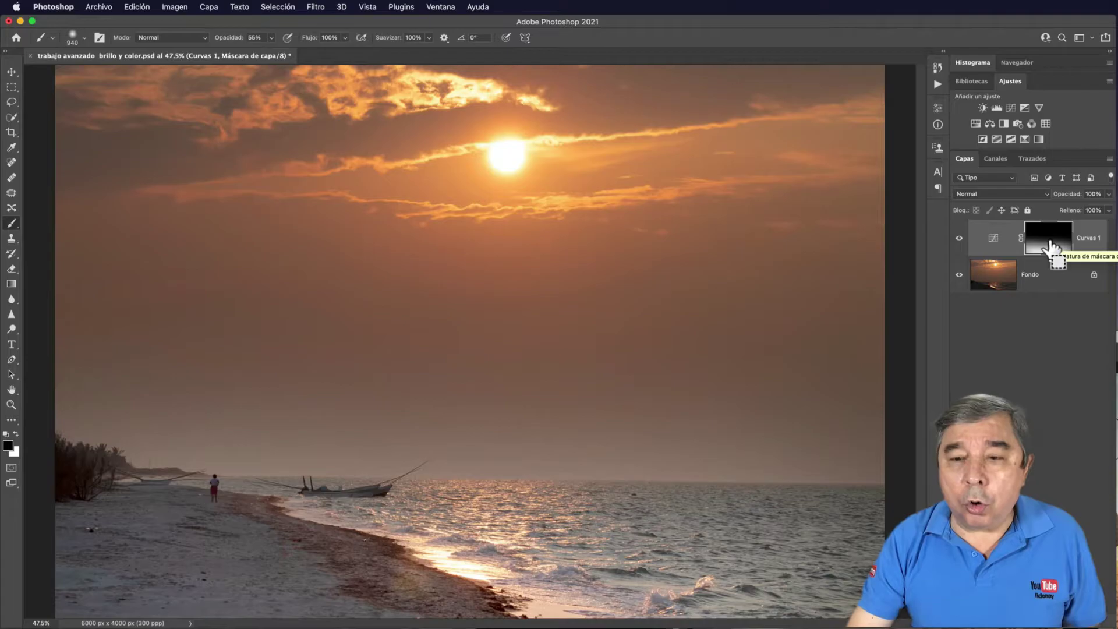
pyautogui.keyDown('super'); pyautogui.click(1049, 249); pyautogui.keyUp('super')
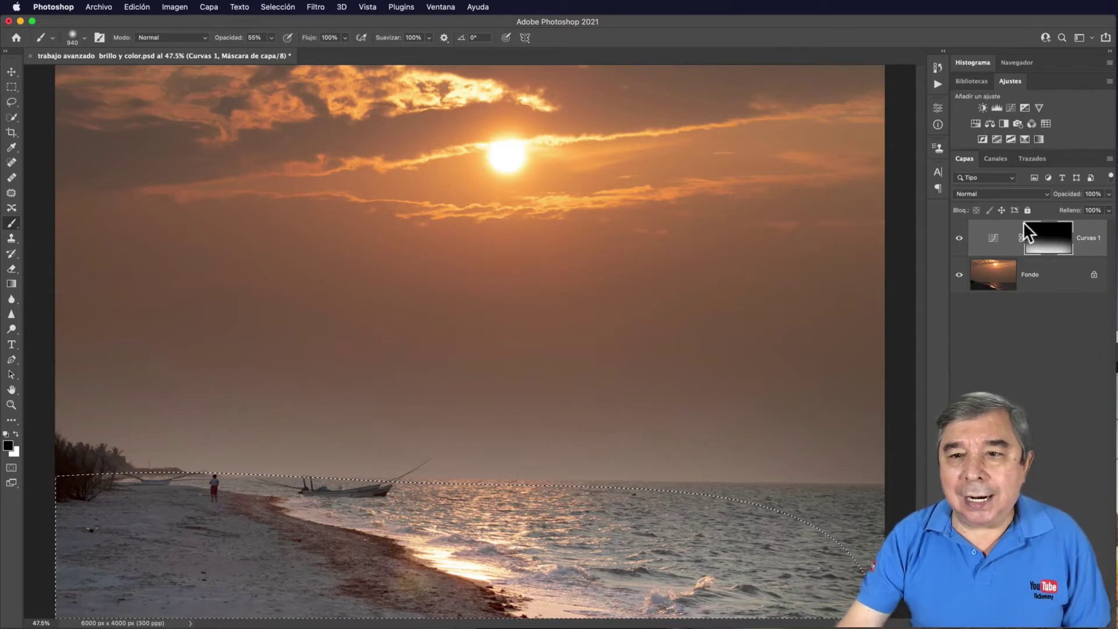
# Add a selection-masked Color Balance layer with midtones red +33 and yellow −94
pyautogui.click(990, 124)
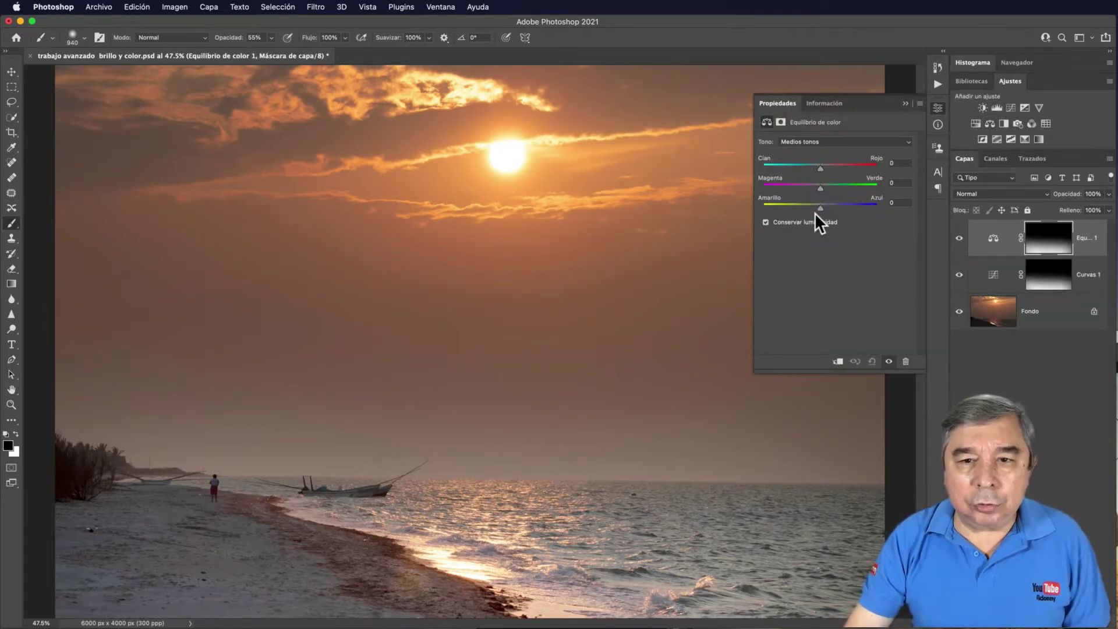
pyautogui.moveTo(820, 208); pyautogui.dragTo(785, 211)
pyautogui.moveTo(819, 169); pyautogui.dragTo(821, 168)
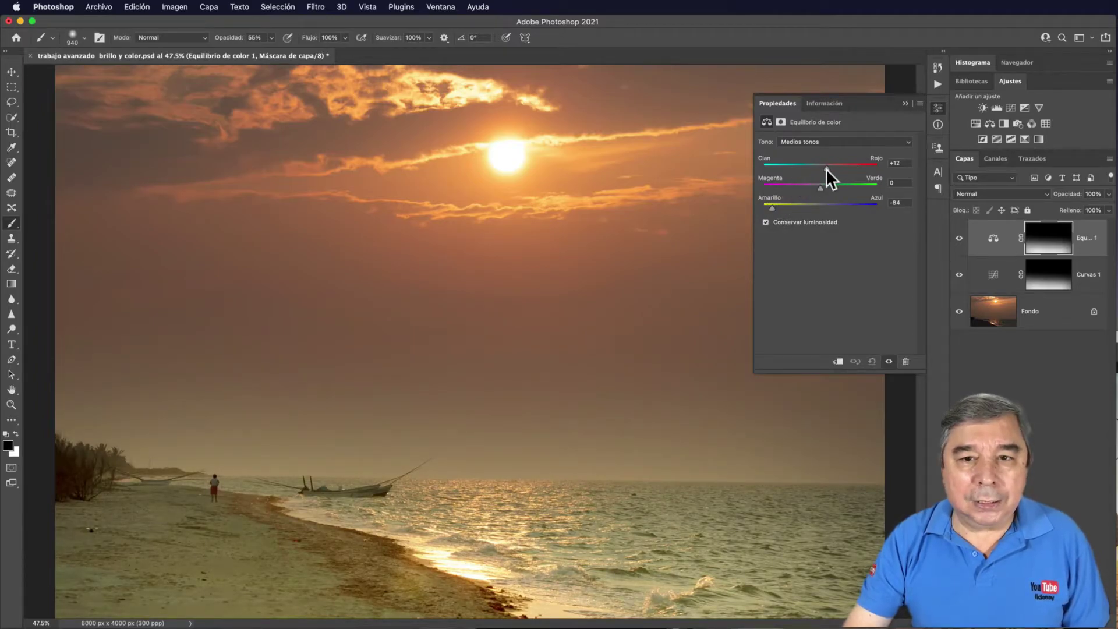
pyautogui.moveTo(826, 169)
pyautogui.mouseDown()
pyautogui.moveTo(855, 167)
pyautogui.moveTo(837, 168)
pyautogui.mouseUp()
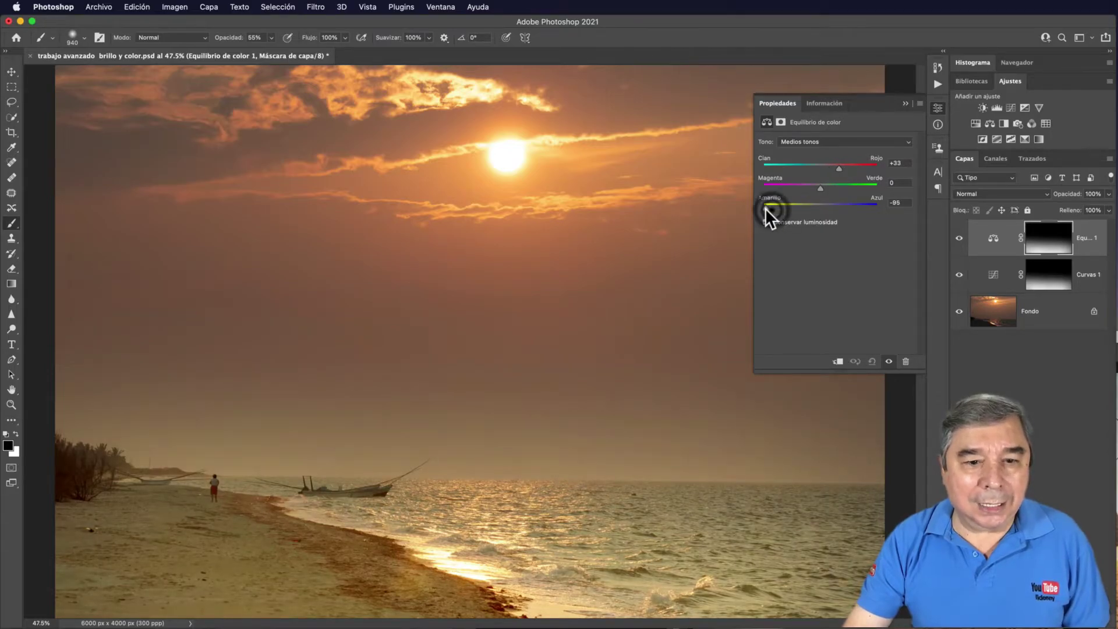
# Lower the Curvas 1 curve point to input 41, output 131
pyautogui.click(993, 278)
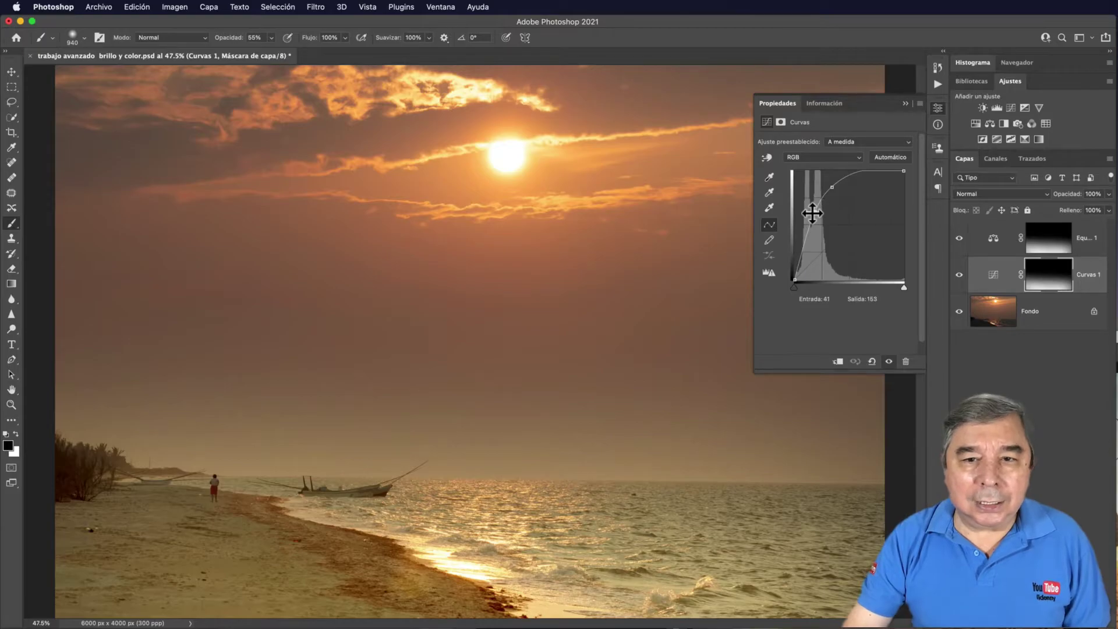
pyautogui.moveTo(813, 213); pyautogui.dragTo(805, 215)
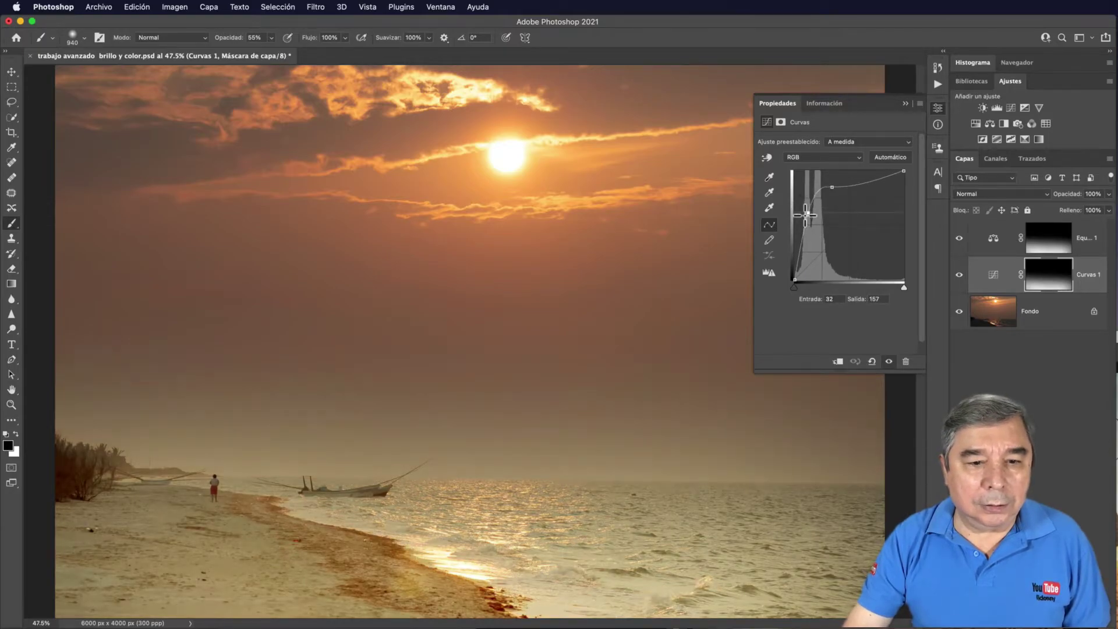
pyautogui.moveTo(805, 223); pyautogui.dragTo(811, 226)
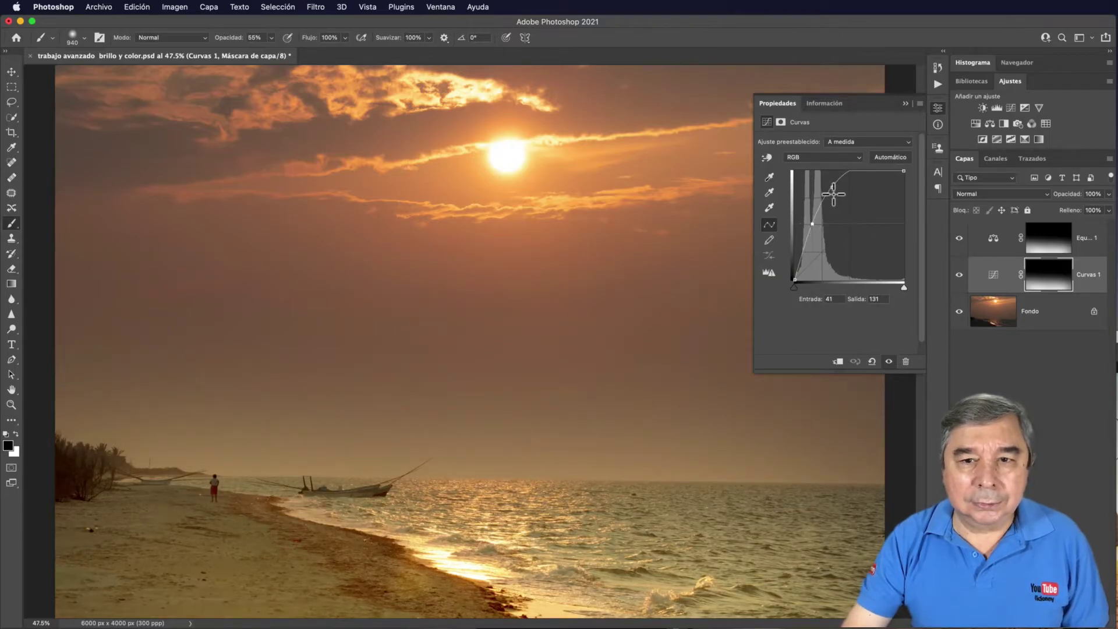
pyautogui.click(1054, 279)
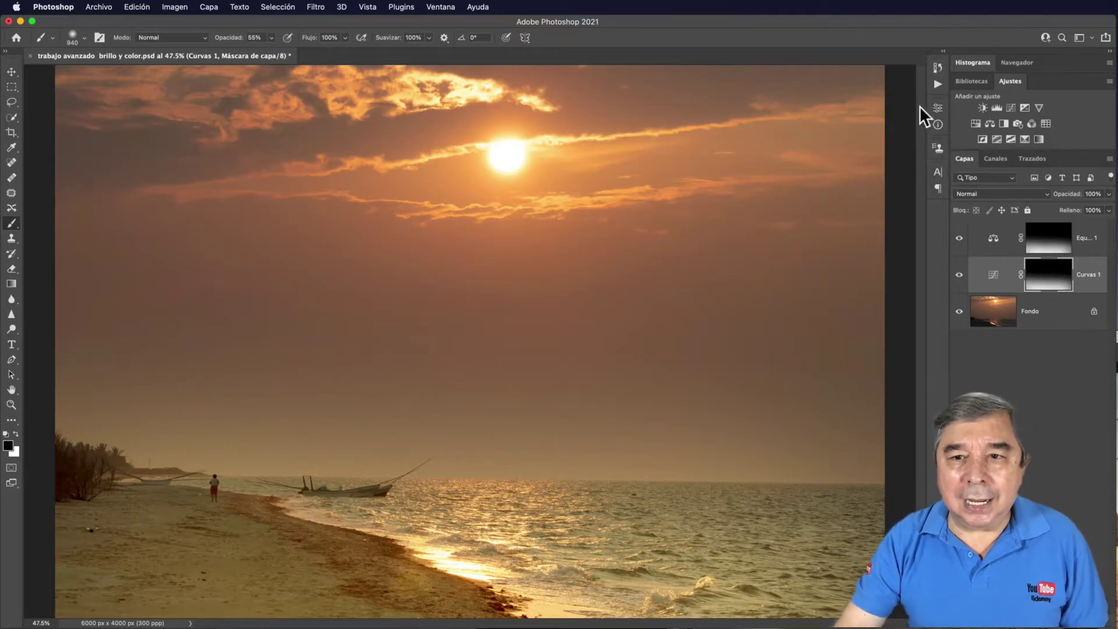
# Tighten the Curvas 1 mask feather to 74.7 px
pyautogui.click(938, 108)
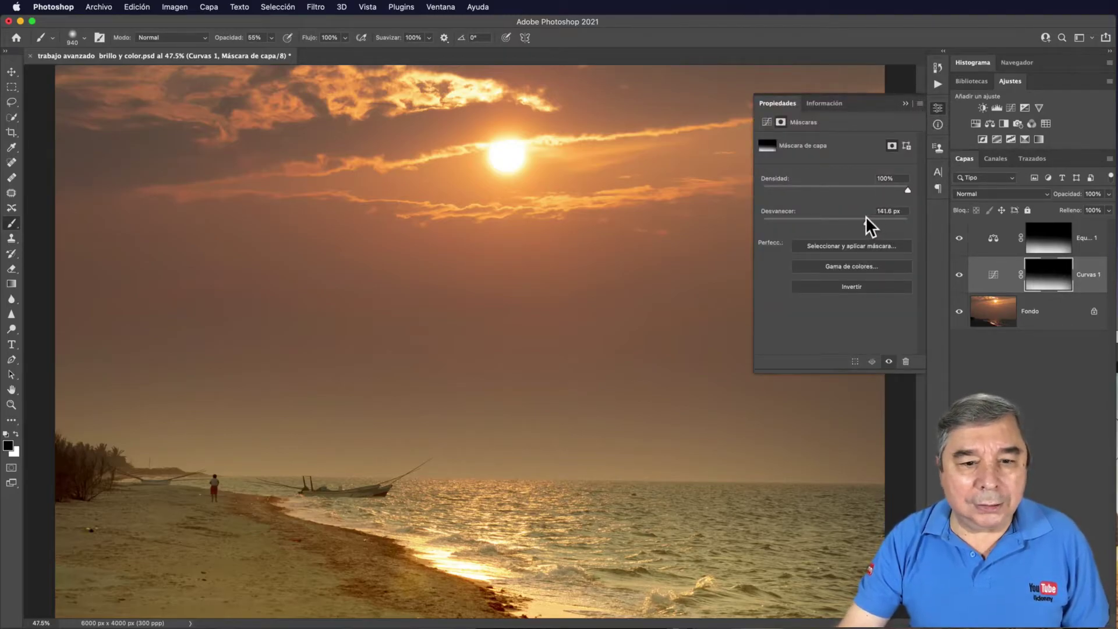
pyautogui.moveTo(853, 215); pyautogui.dragTo(848, 215)
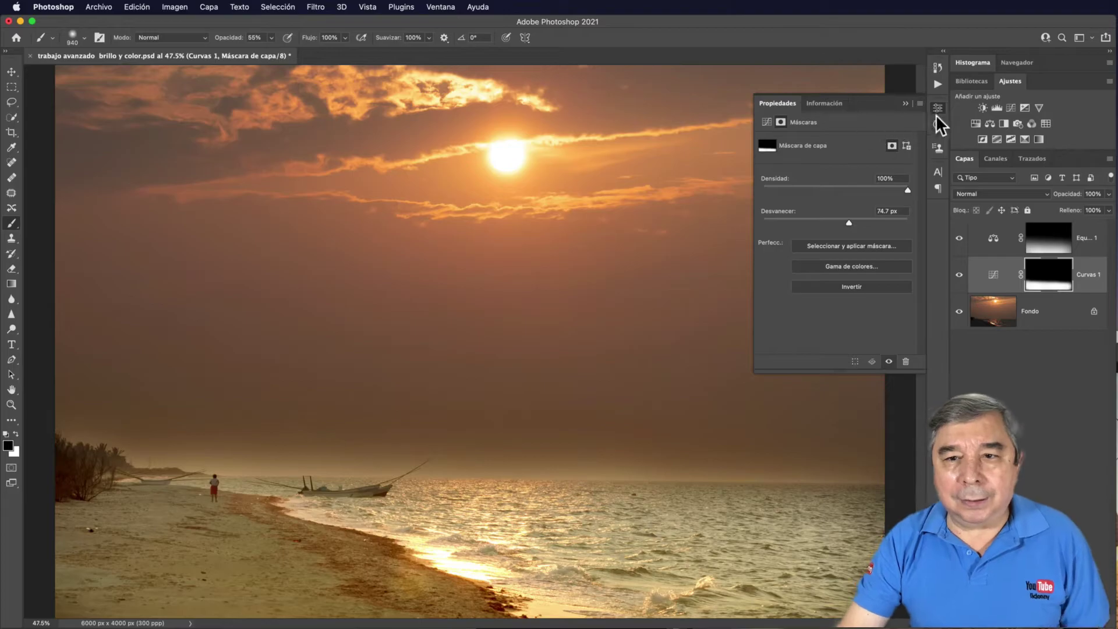
pyautogui.click(904, 103)
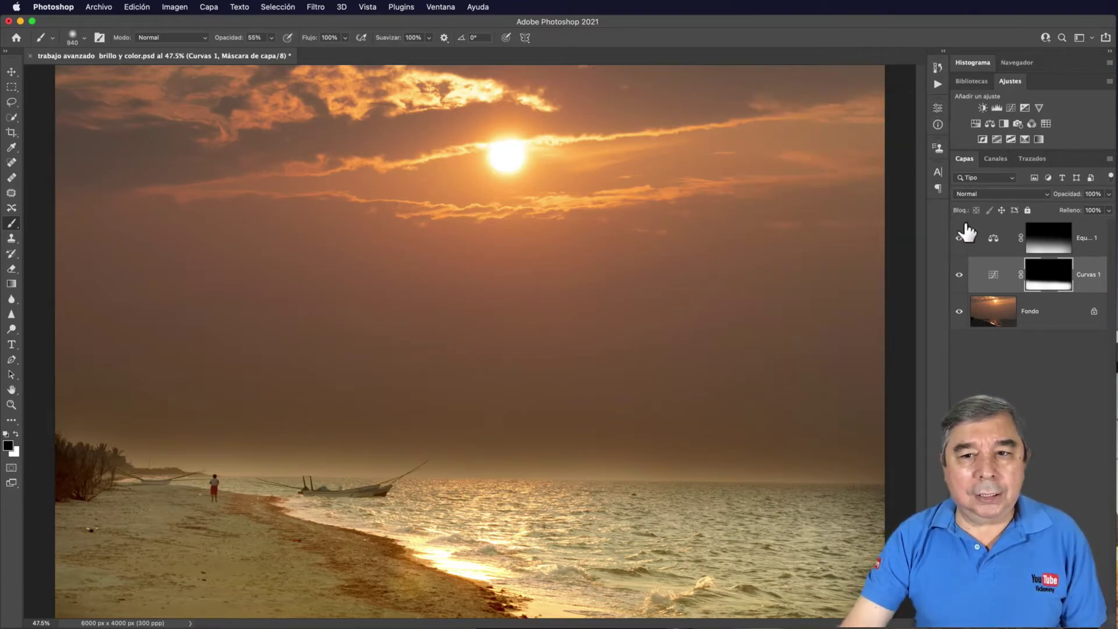
pyautogui.moveTo(958, 238); pyautogui.dragTo(958, 275)
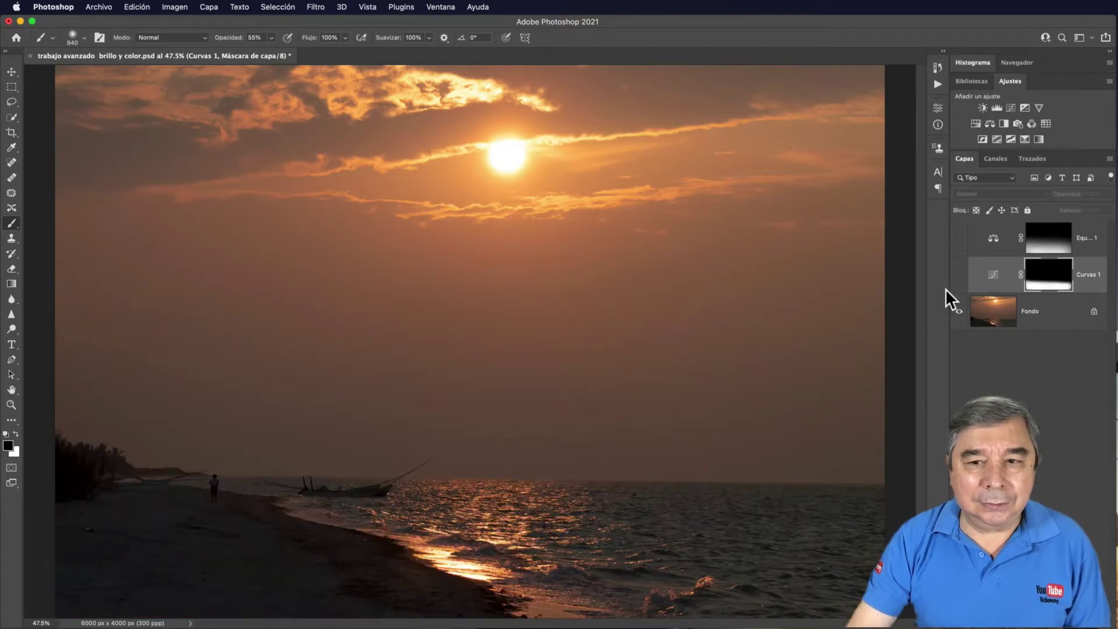
pyautogui.click(960, 275)
pyautogui.click(958, 239)
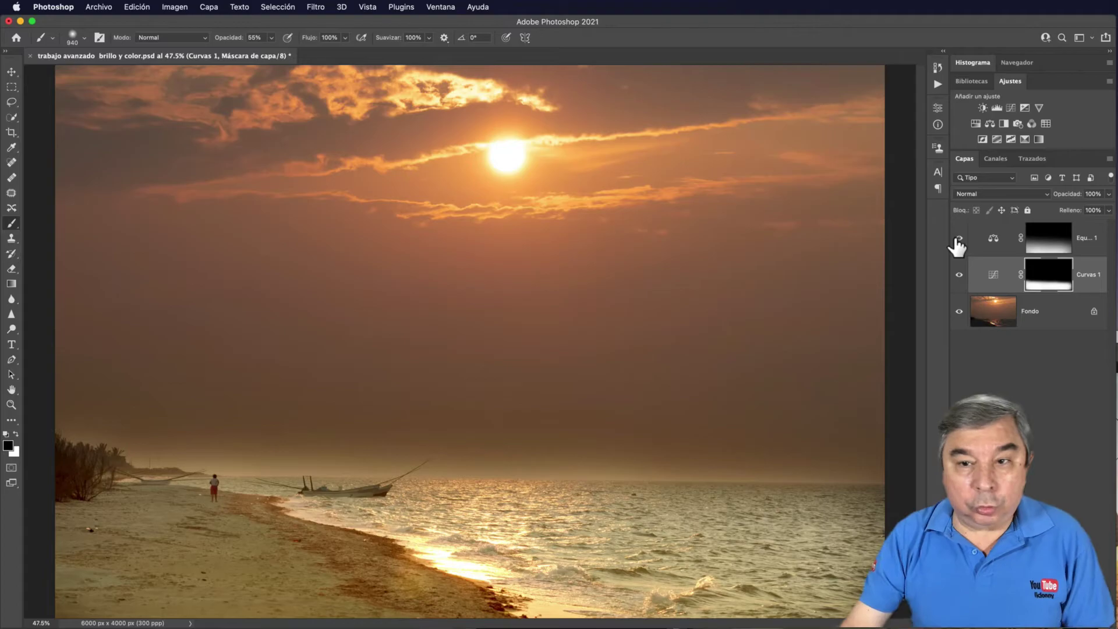
# Add a Color Balance layer above the first one, midtones Cyan/Red -94 and Yellow/Blue +32
pyautogui.click(1036, 250)
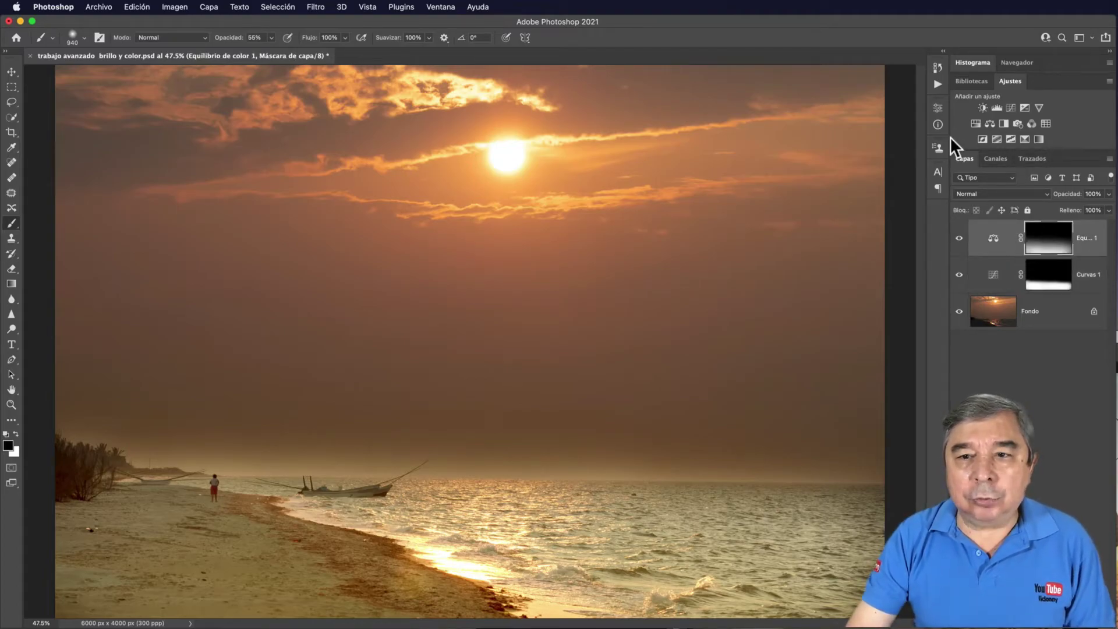
pyautogui.click(988, 124)
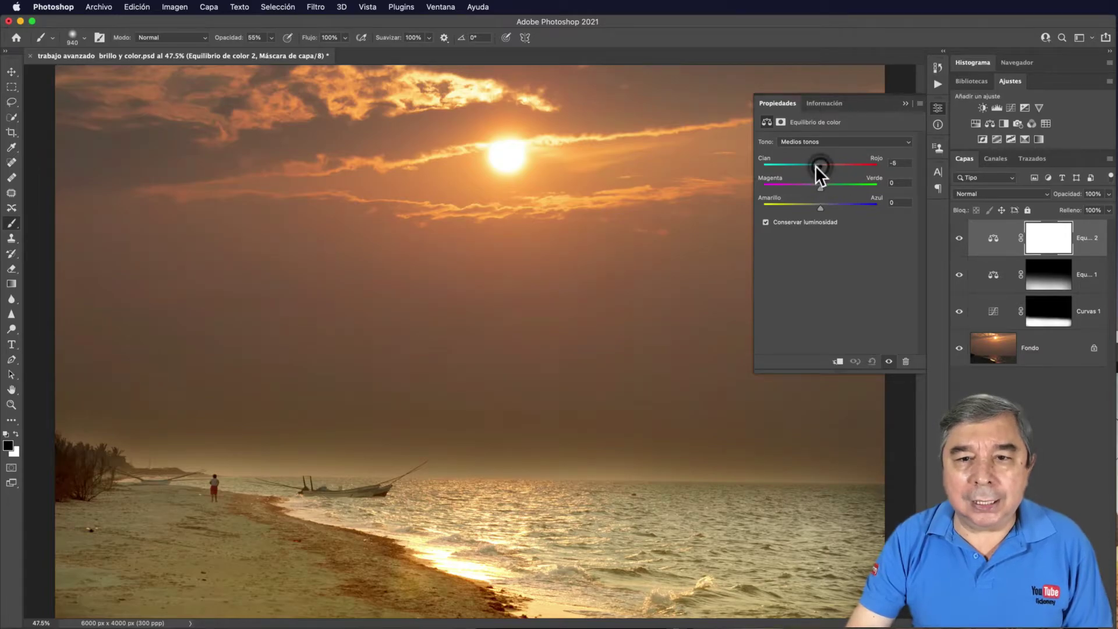
pyautogui.moveTo(821, 206); pyautogui.dragTo(834, 206)
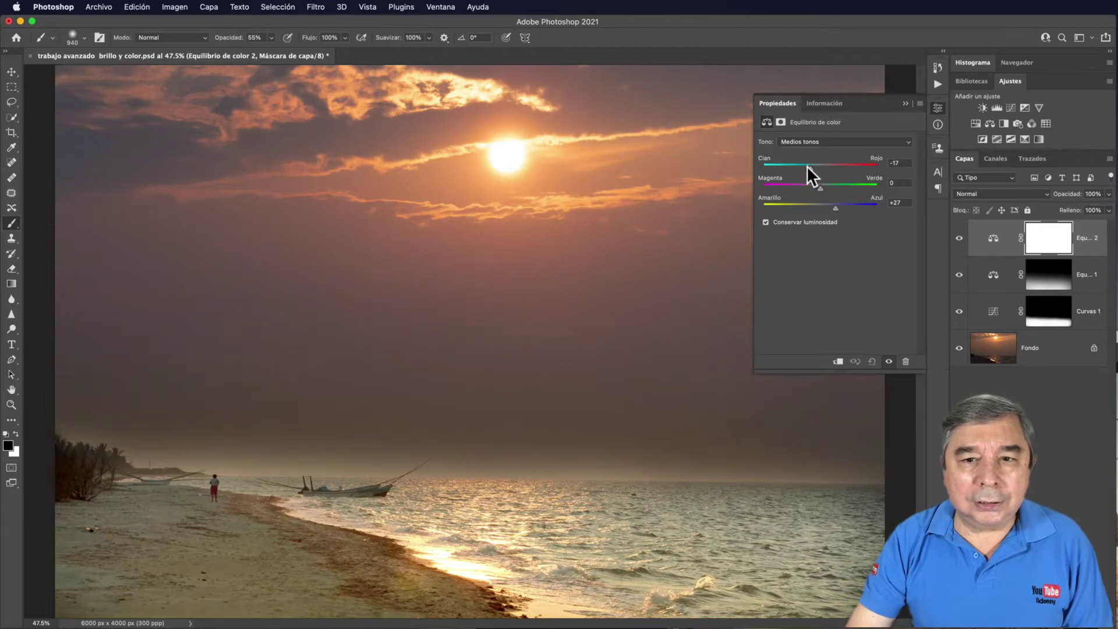
pyautogui.moveTo(808, 170); pyautogui.dragTo(784, 168)
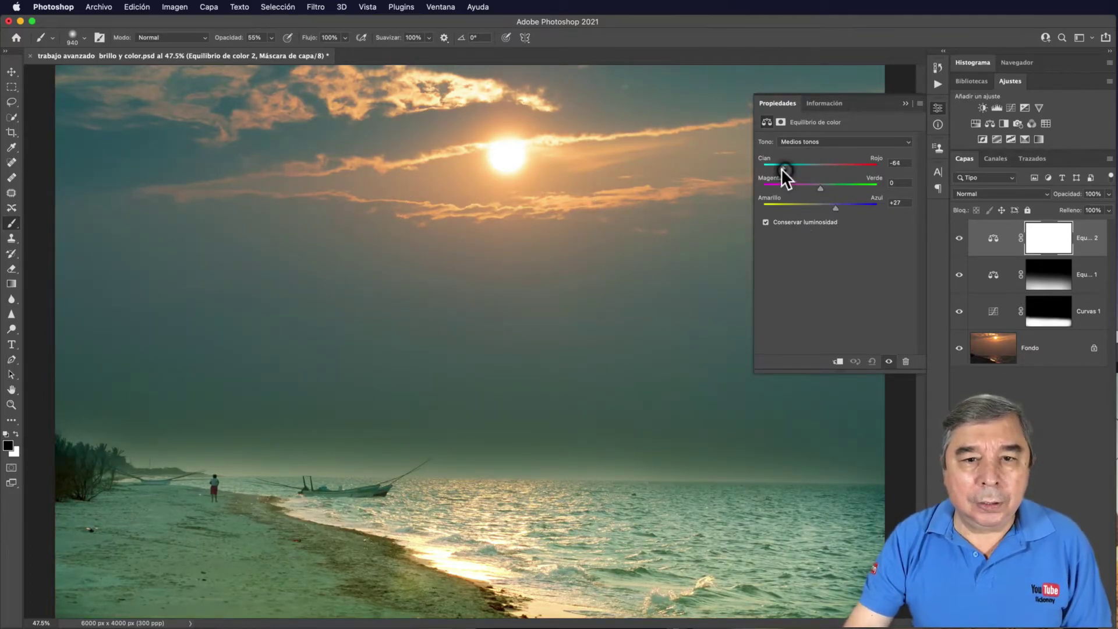
pyautogui.moveTo(775, 168); pyautogui.dragTo(766, 167)
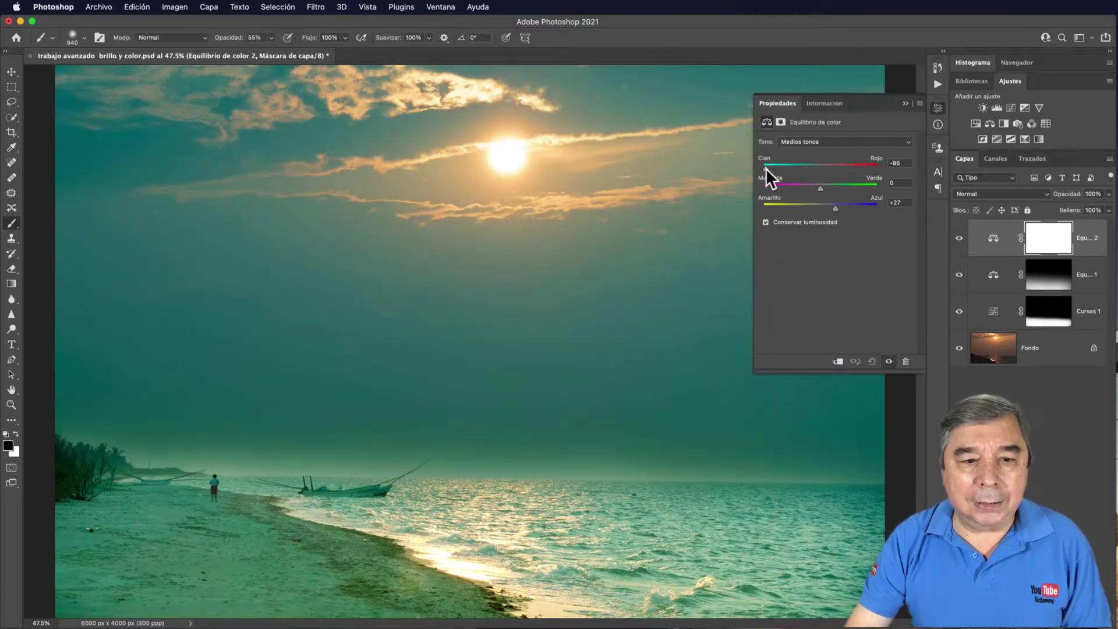
pyautogui.moveTo(836, 207); pyautogui.dragTo(841, 207)
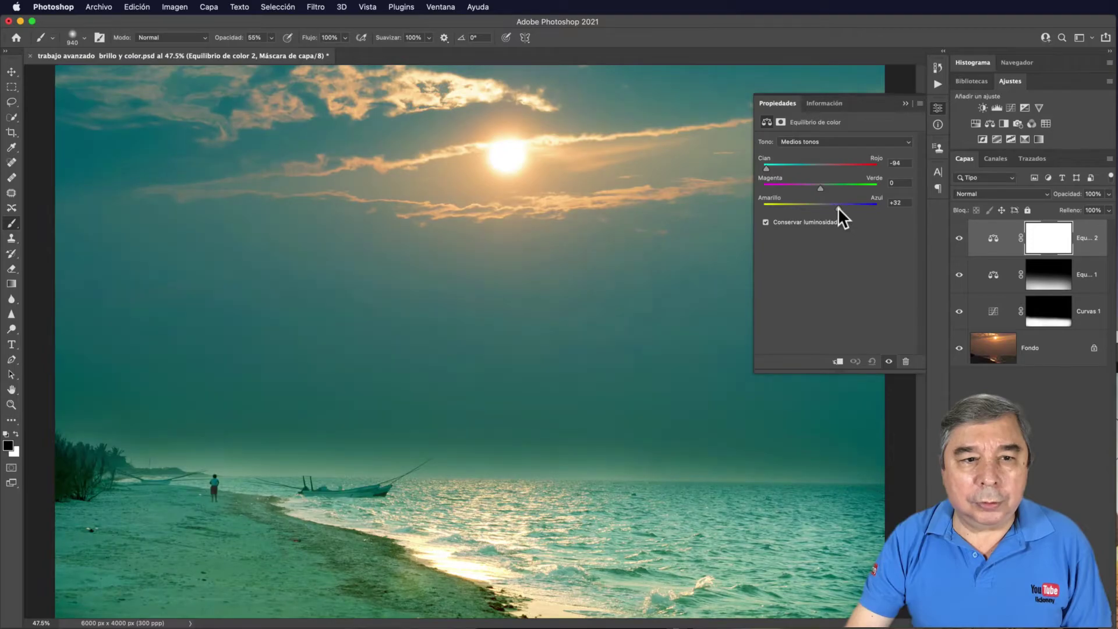
# Invert the Equilibrio de color 2 mask to hide the teal and make white the foreground colour
pyautogui.click(781, 121)
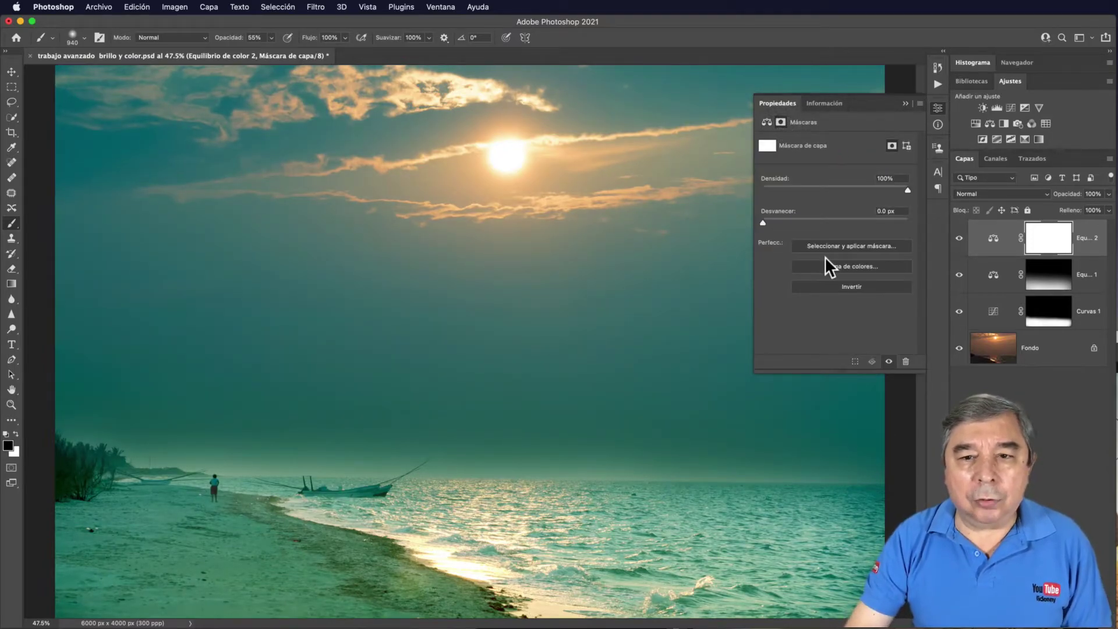
pyautogui.click(856, 285)
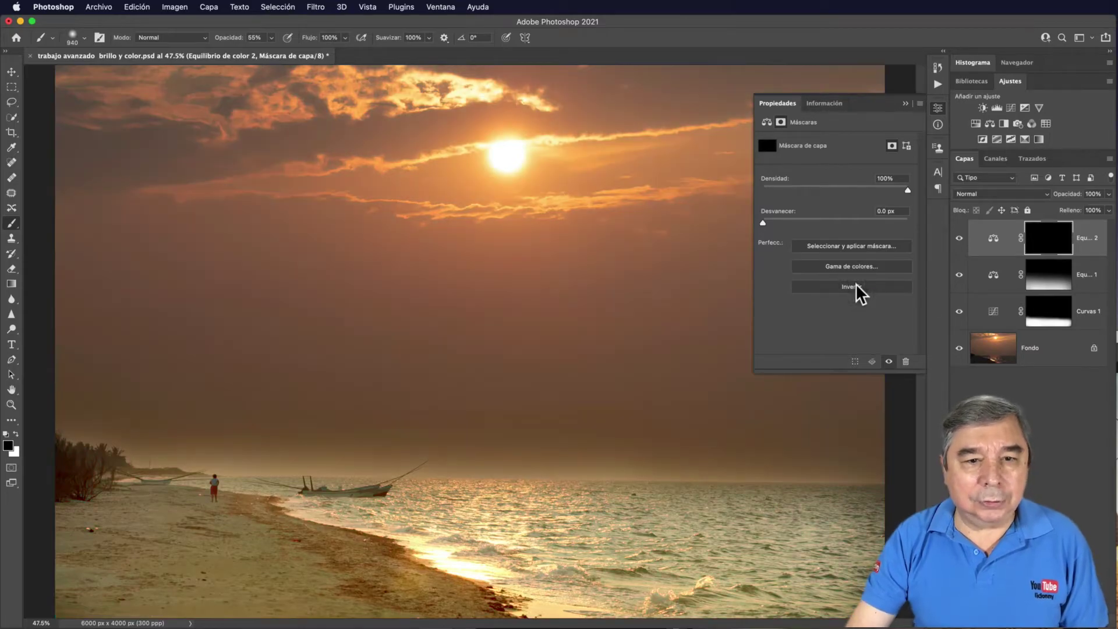
pyautogui.click(906, 104)
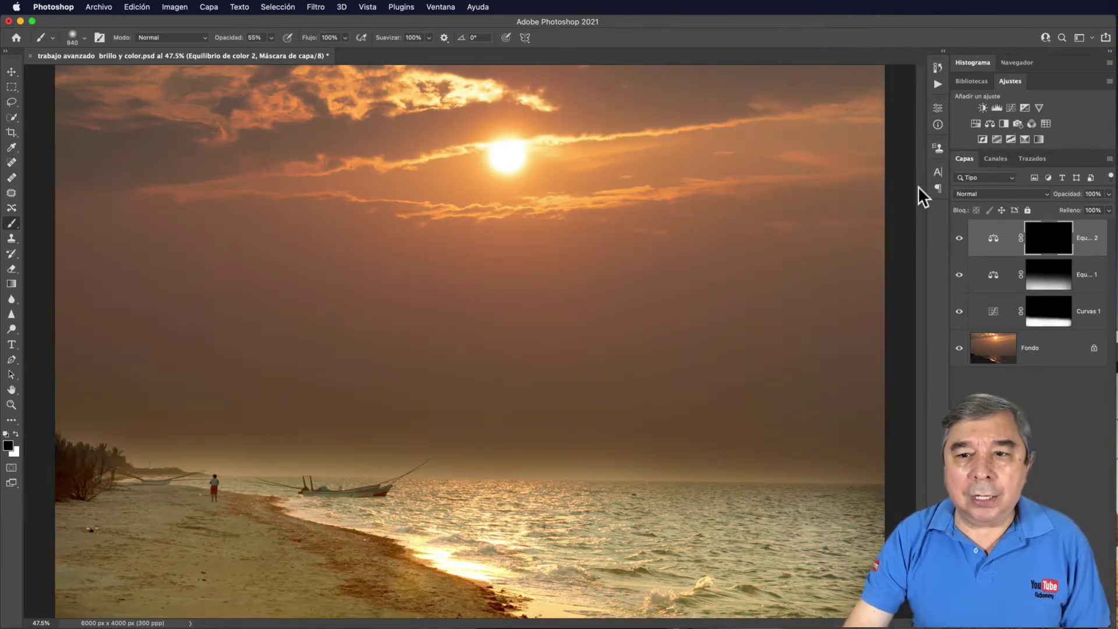
pyautogui.click(16, 434)
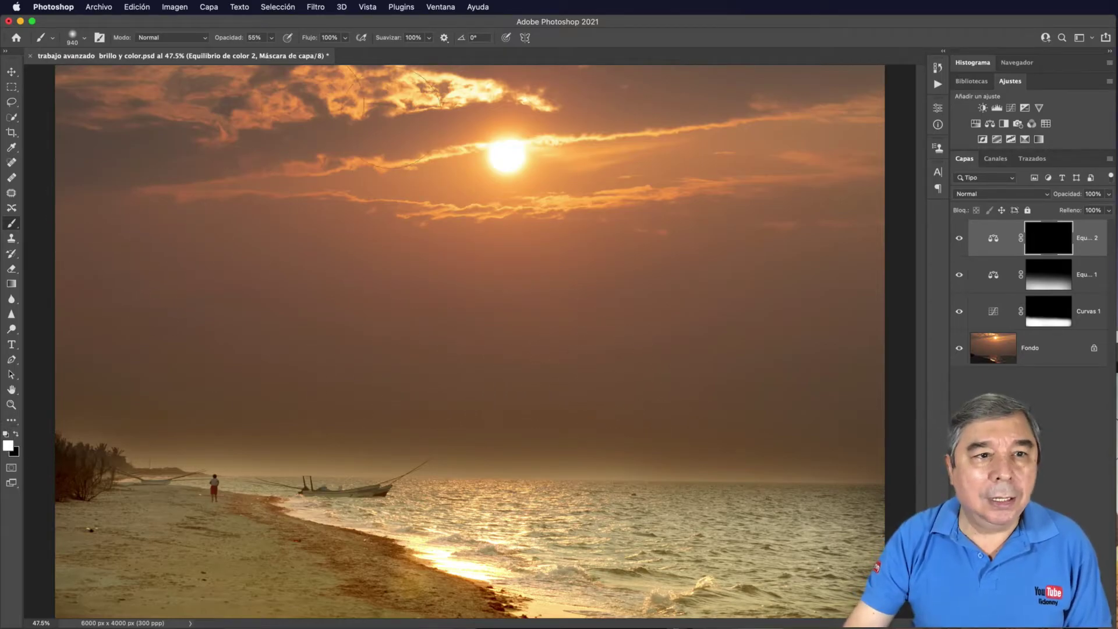
# Paint teal into the upper-left, upper-right and centre sky on the mask
pyautogui.moveTo(200, 251); pyautogui.dragTo(419, 274)
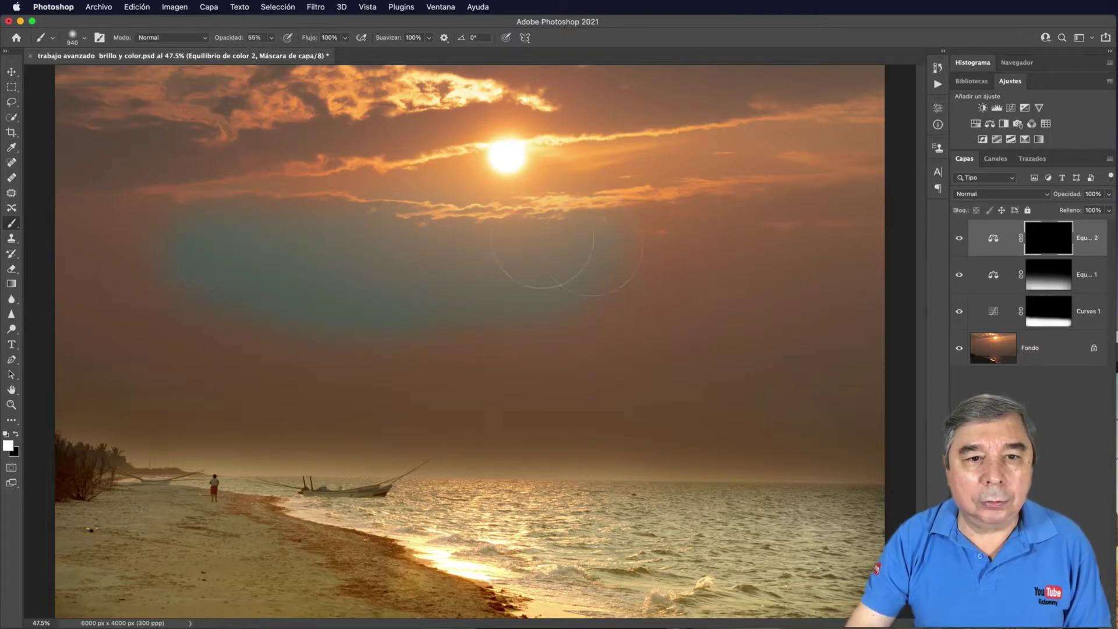
pyautogui.moveTo(99, 108); pyautogui.dragTo(203, 114)
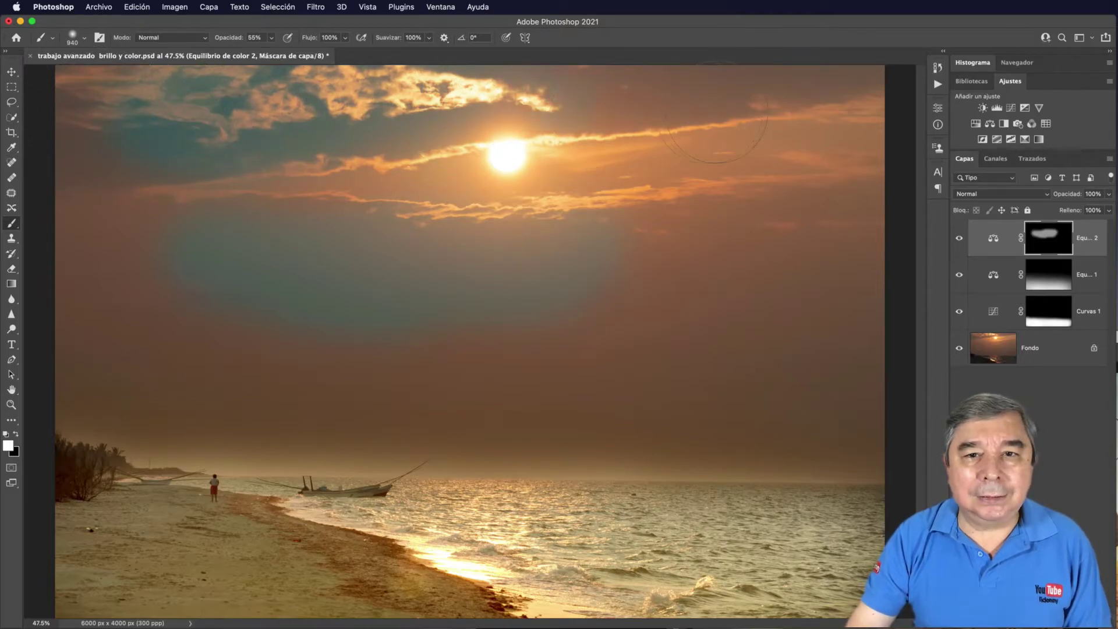
pyautogui.moveTo(576, 109); pyautogui.dragTo(779, 140)
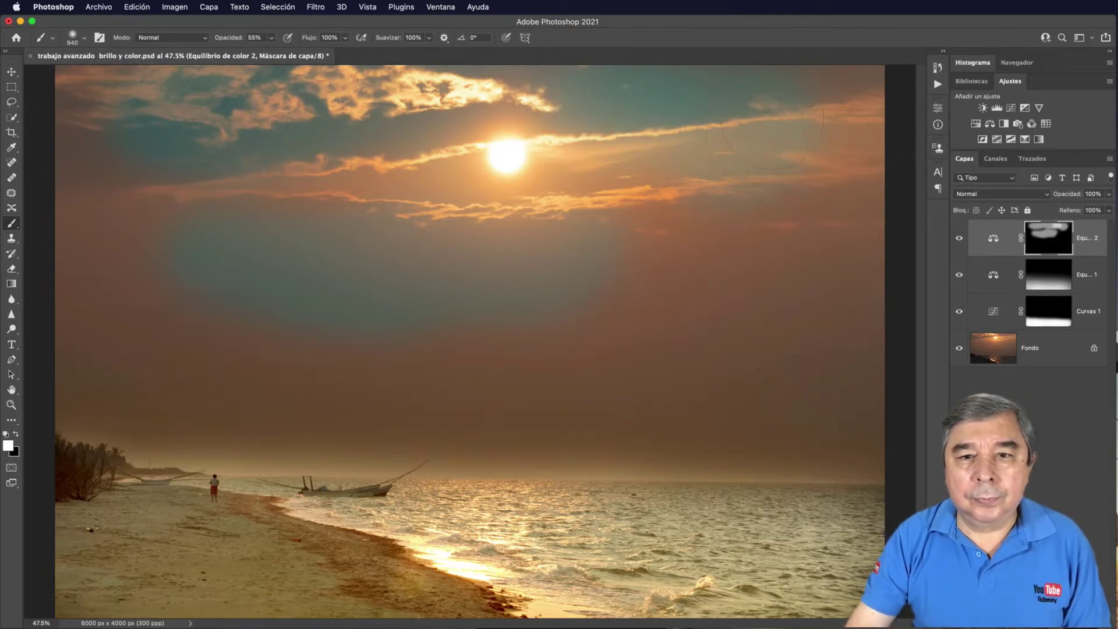
pyautogui.click(763, 220)
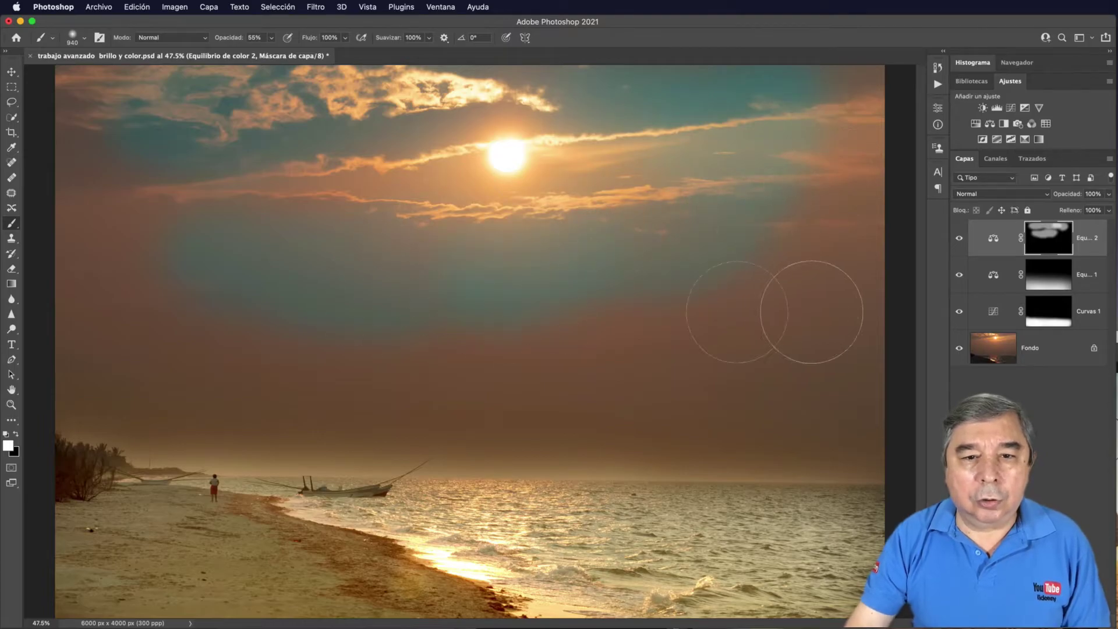
pyautogui.moveTo(811, 312); pyautogui.dragTo(717, 344)
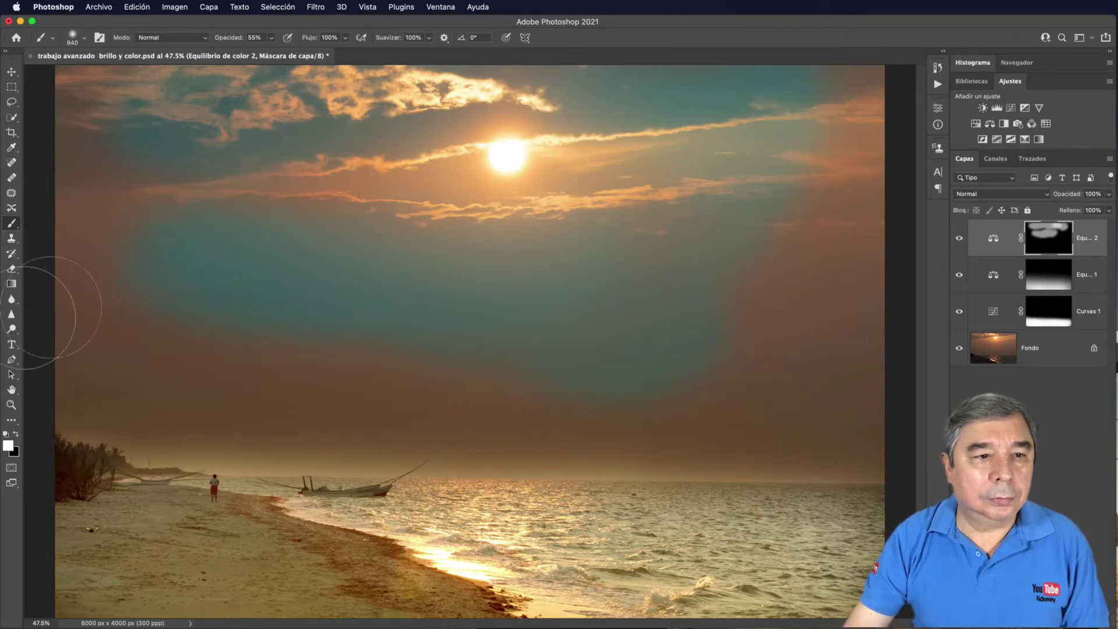
pyautogui.moveTo(120, 200); pyautogui.dragTo(129, 123)
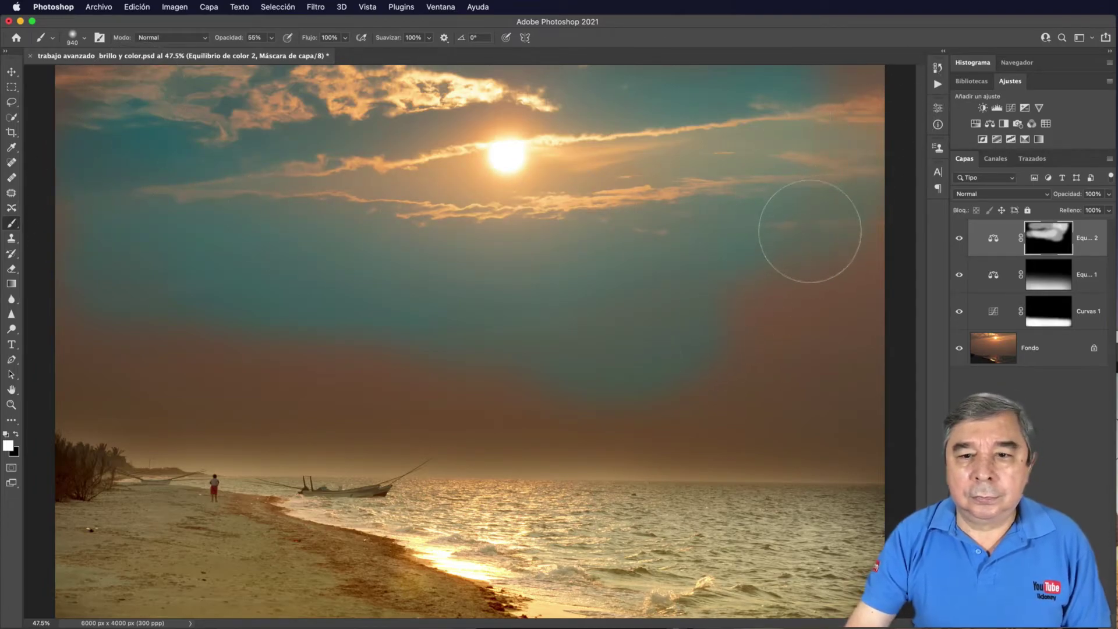
pyautogui.moveTo(811, 231); pyautogui.dragTo(706, 324)
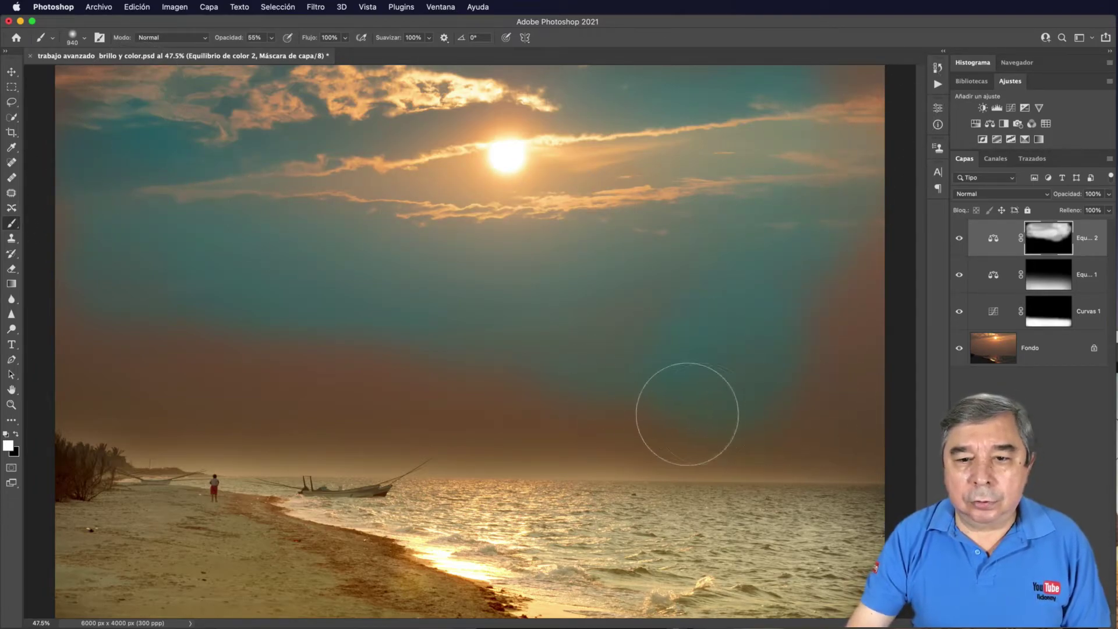
pyautogui.moveTo(762, 404); pyautogui.dragTo(861, 299)
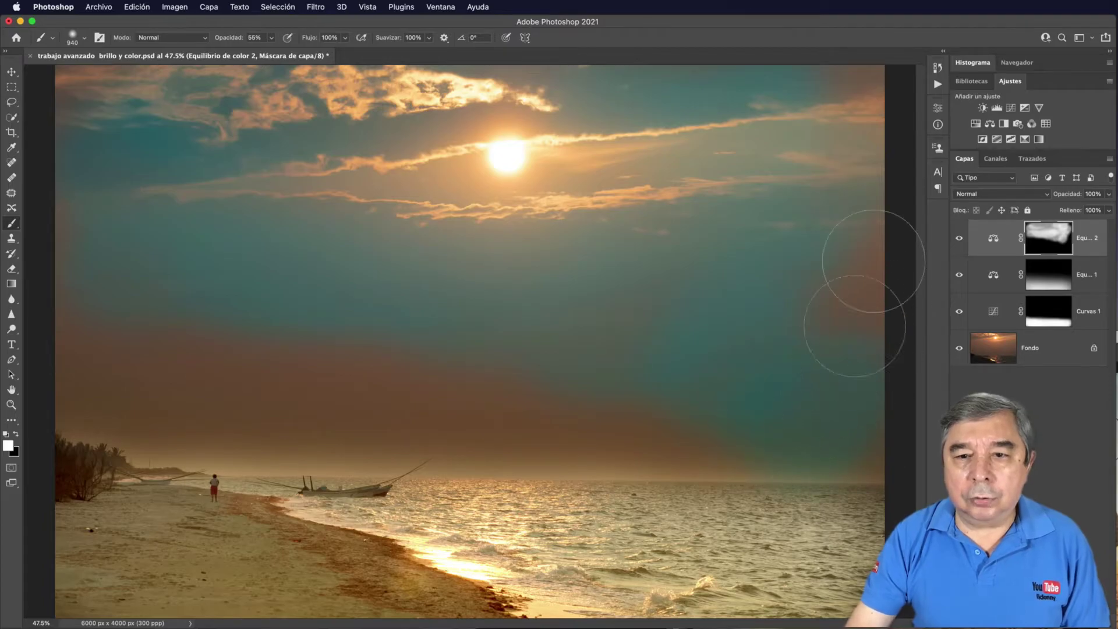
pyautogui.moveTo(79, 308)
pyautogui.mouseDown()
pyautogui.moveTo(293, 331)
pyautogui.moveTo(713, 437)
pyautogui.mouseUp()
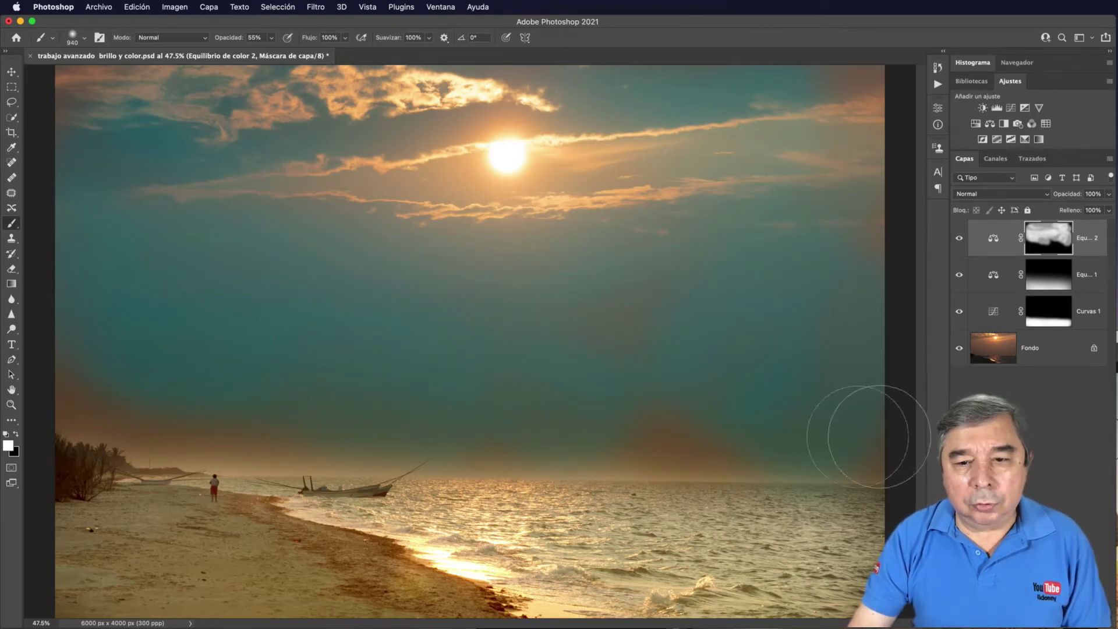
# Paint teal into the lower-left and middle sky with further touch-ups
pyautogui.rightClick(886, 441)
pyautogui.click(765, 441)
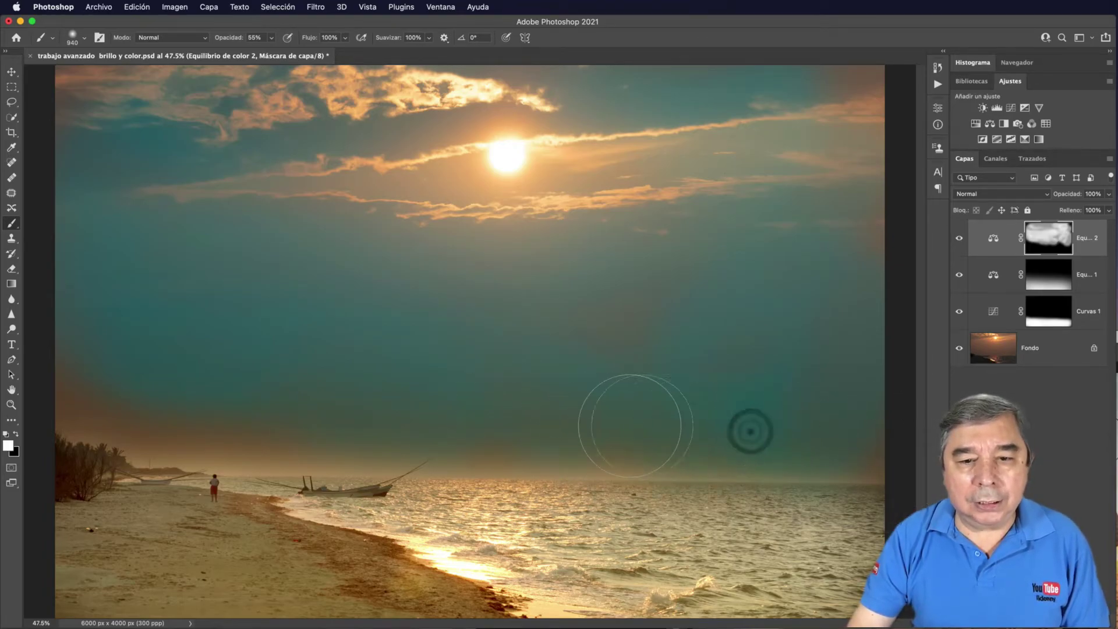
pyautogui.moveTo(218, 374)
pyautogui.mouseDown()
pyautogui.moveTo(162, 387)
pyautogui.moveTo(325, 437)
pyautogui.mouseUp()
pyautogui.click(115, 387)
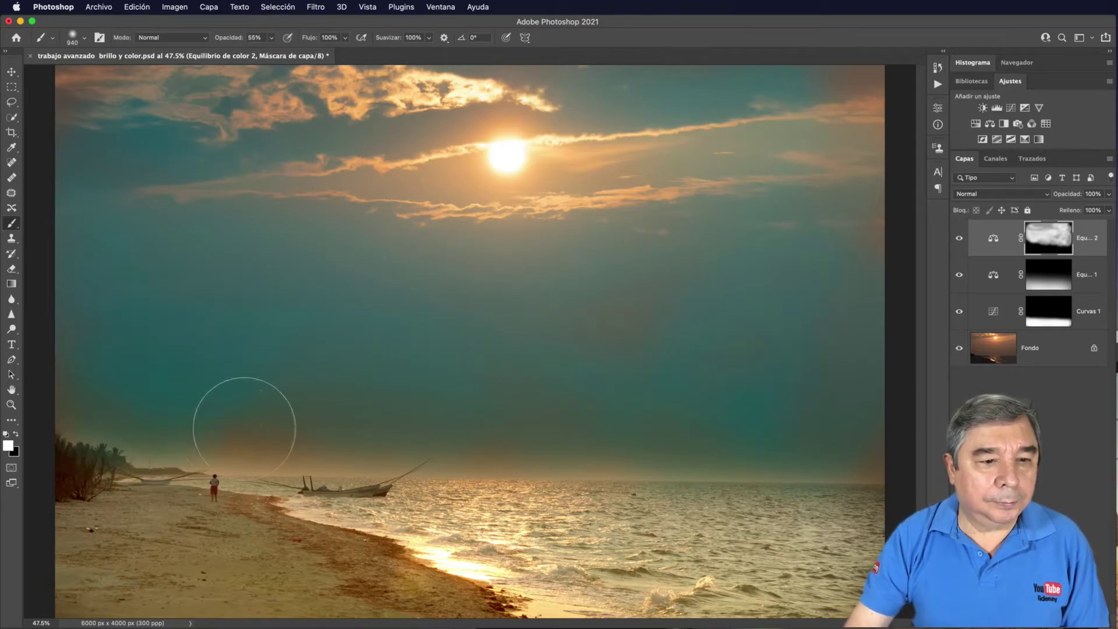
pyautogui.click(367, 434)
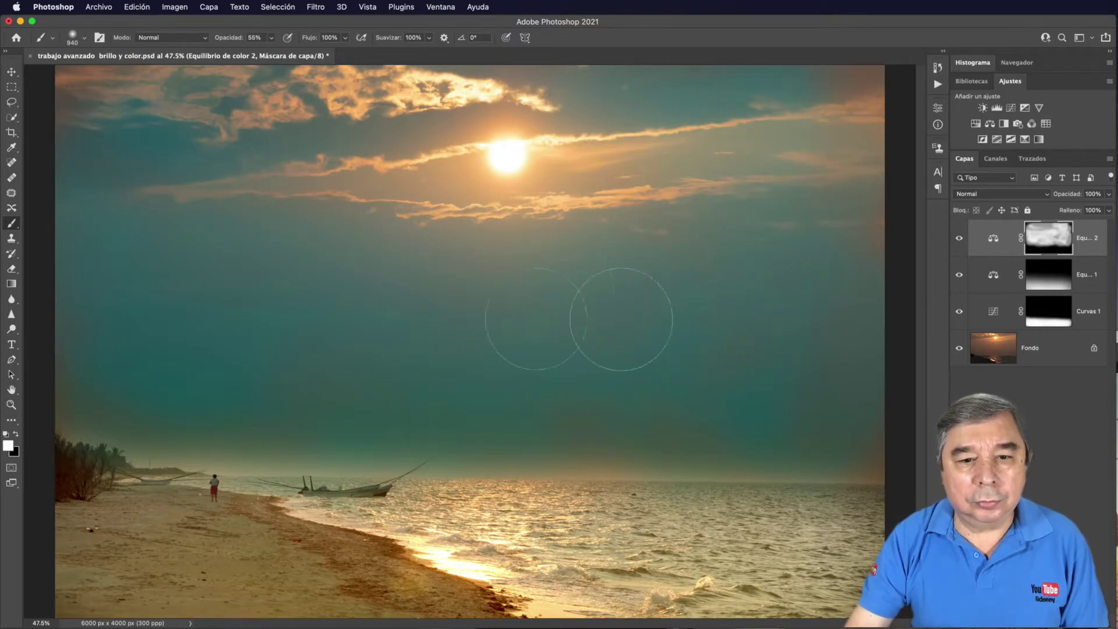
pyautogui.click(662, 319)
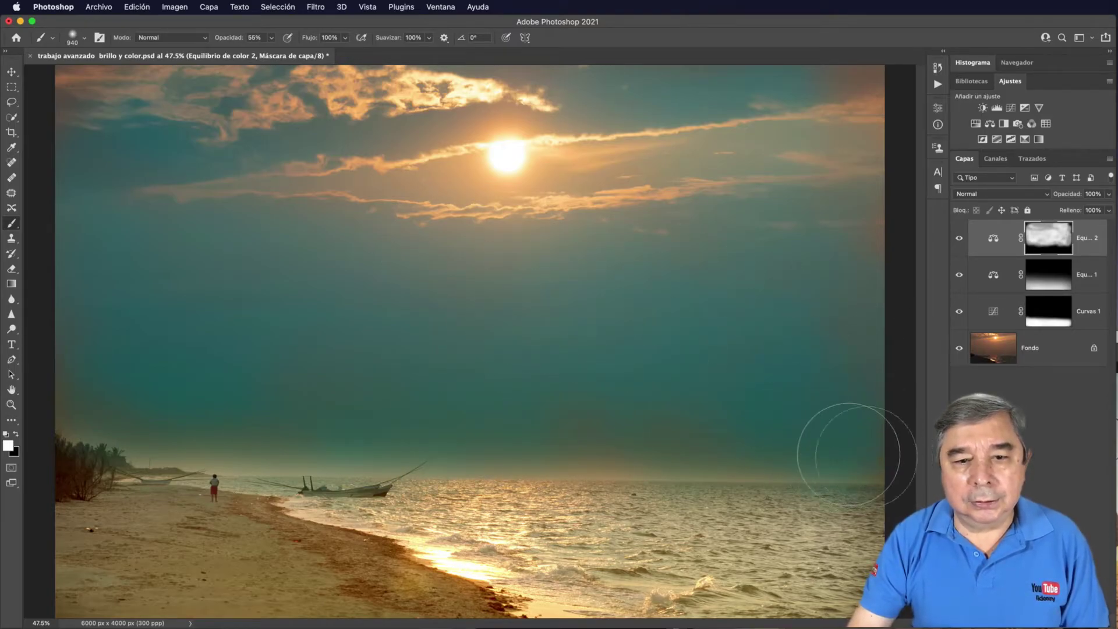
pyautogui.click(793, 375)
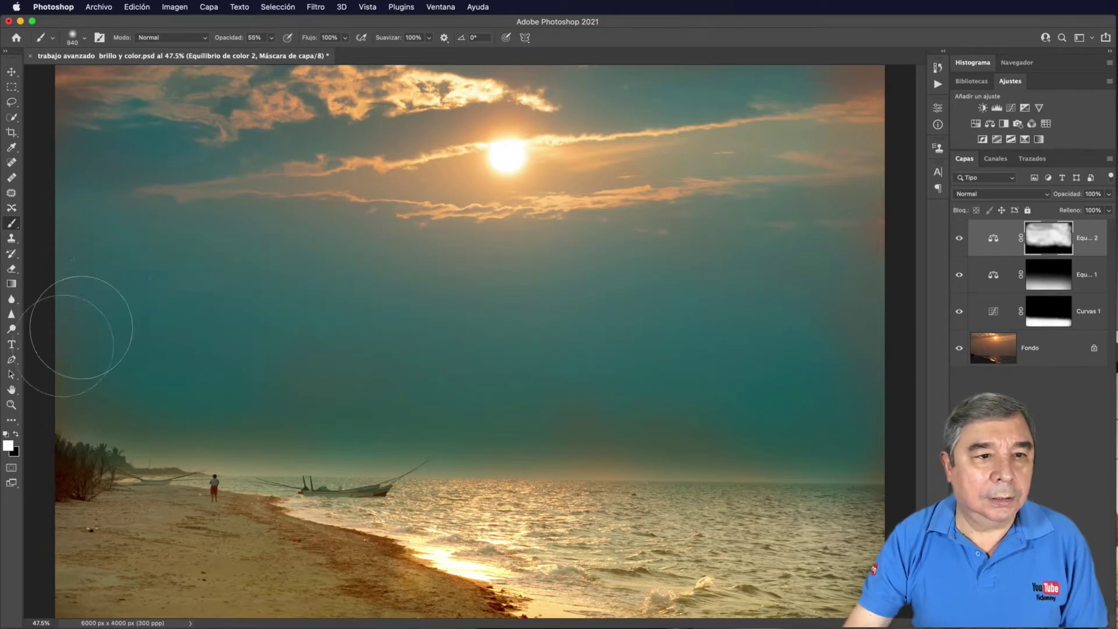
pyautogui.click(149, 164)
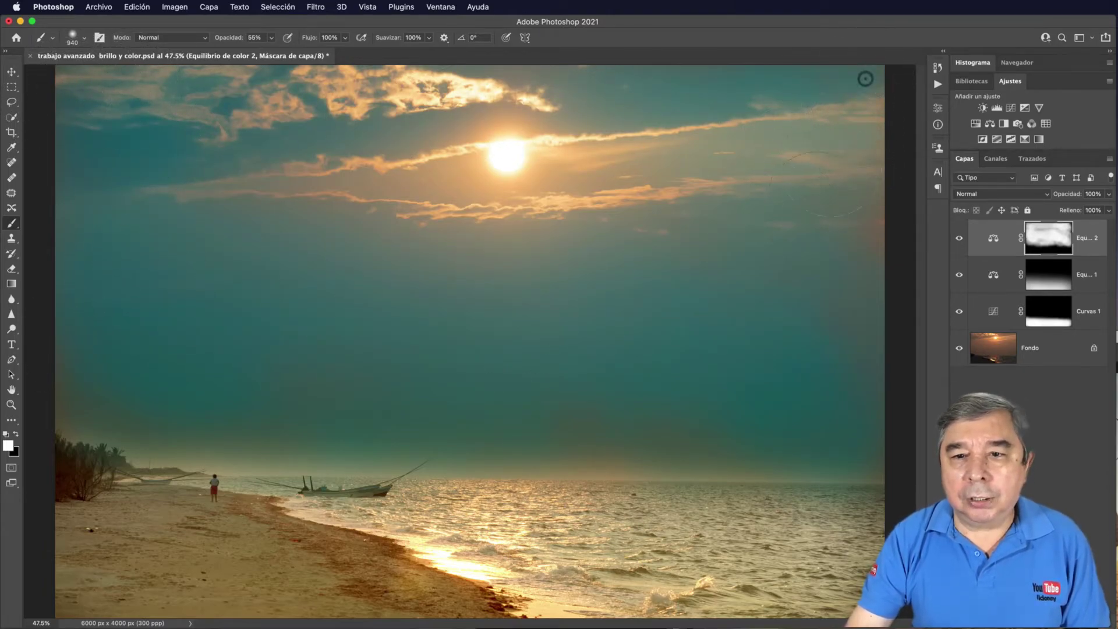
pyautogui.click(793, 212)
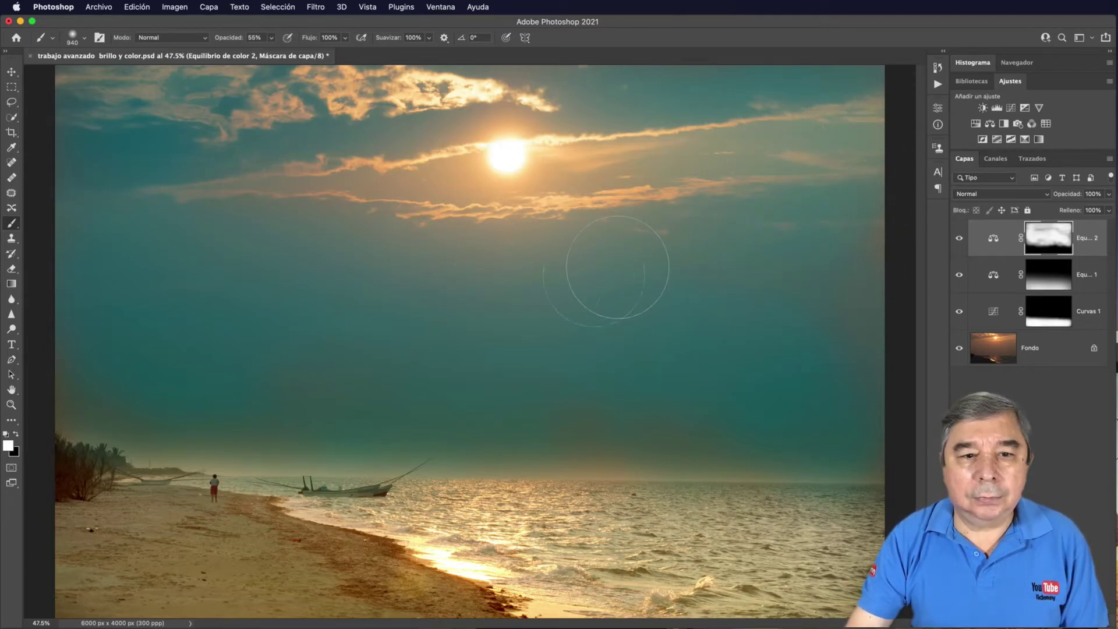
pyautogui.click(196, 302)
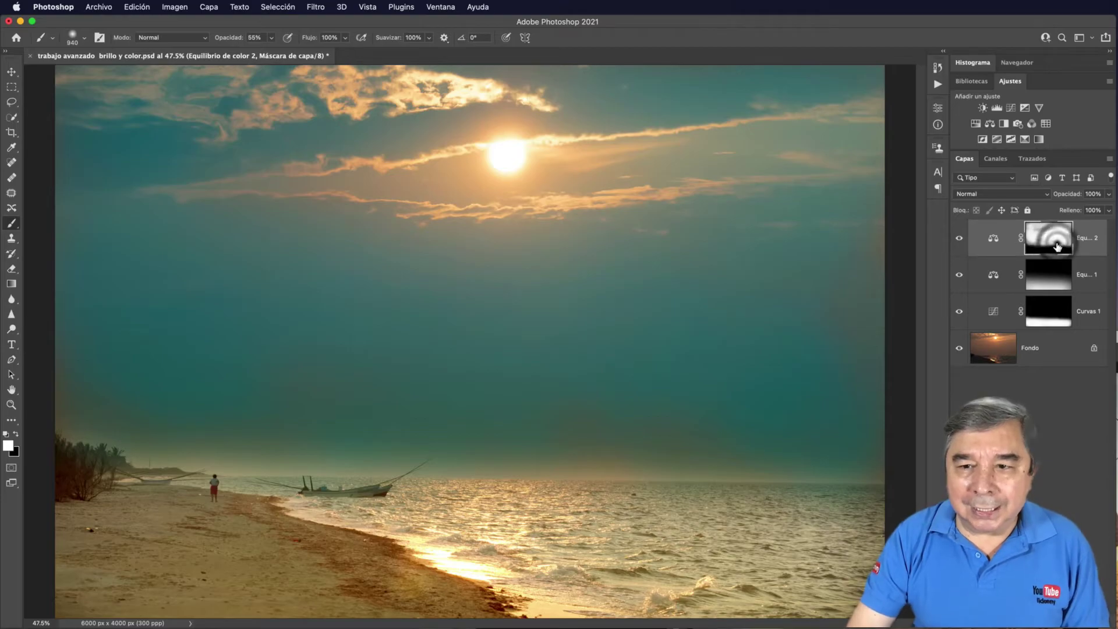
pyautogui.click(411, 307)
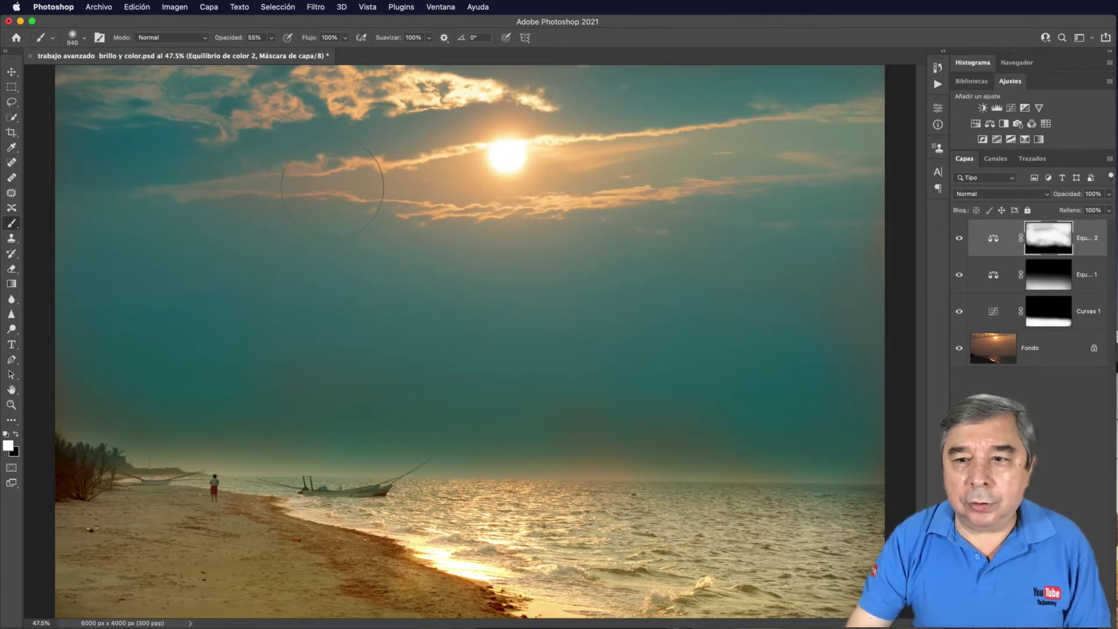
# Check the brush settings and paint teal across the clouds around the sun
pyautogui.rightClick(507, 155)
pyautogui.press('Escape')
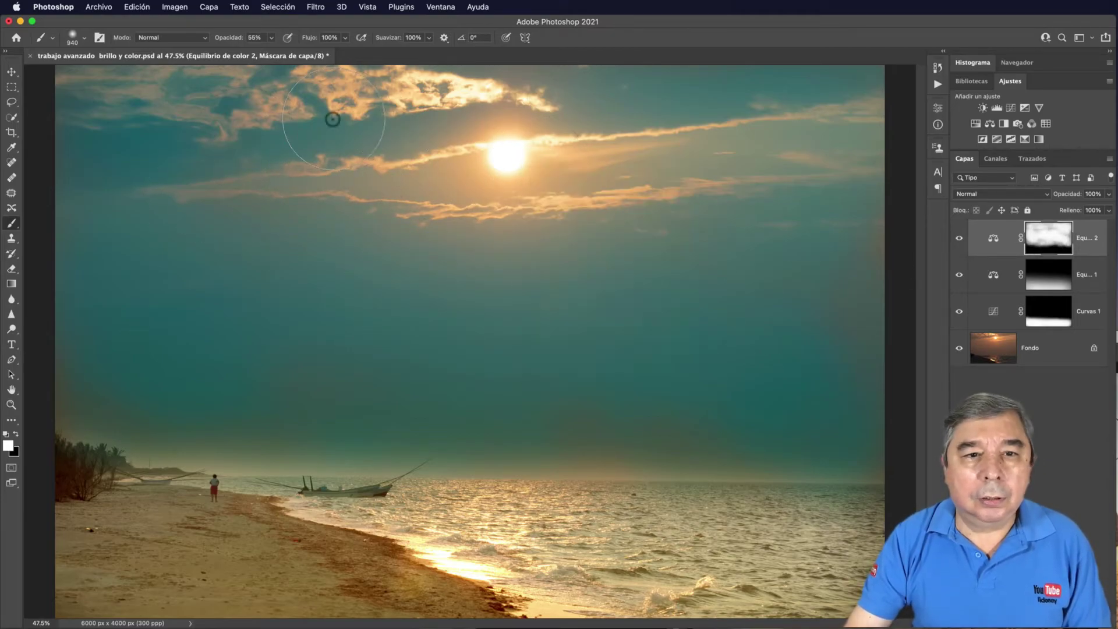
pyautogui.moveTo(581, 150); pyautogui.dragTo(682, 152)
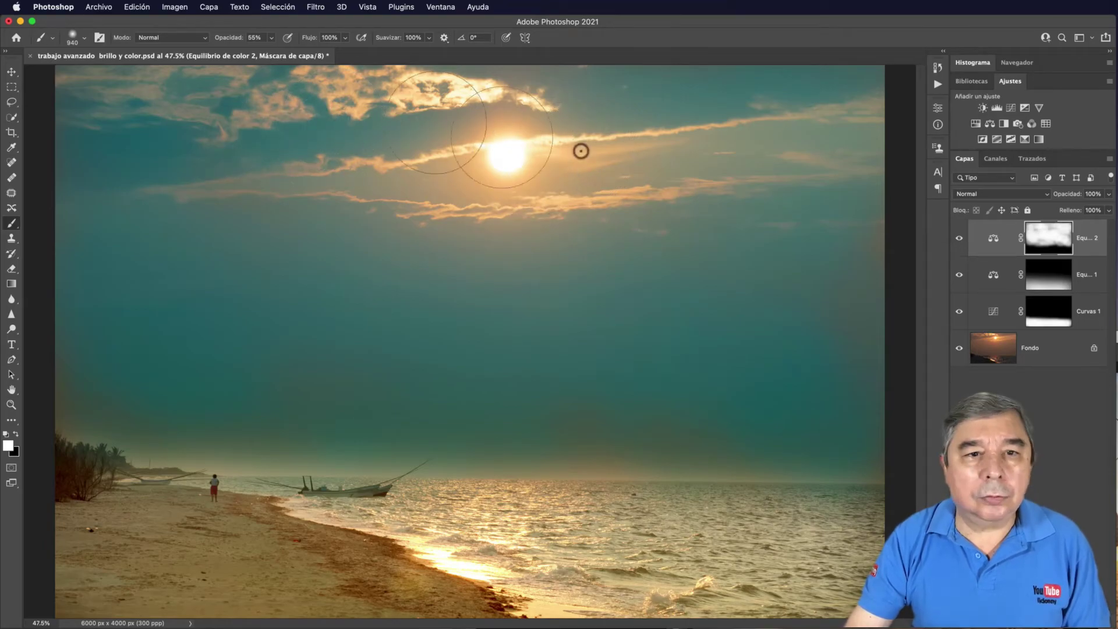
pyautogui.click(492, 174)
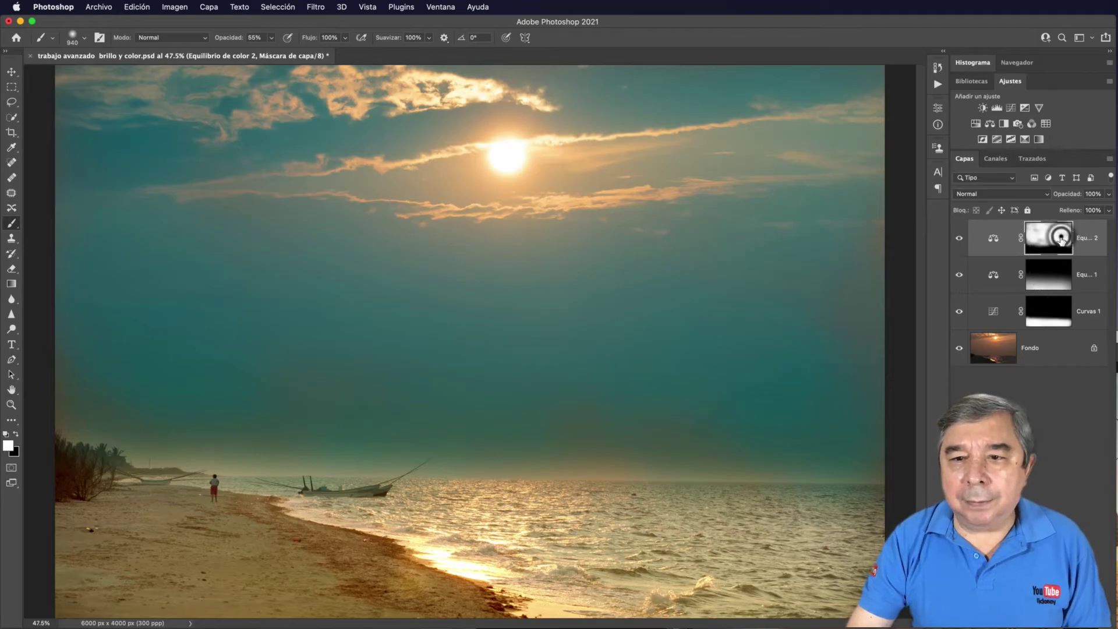
# Feather the Equilibrio de color 2 mask to 132.7 px and brush more teal into the lower sky
pyautogui.click(939, 107)
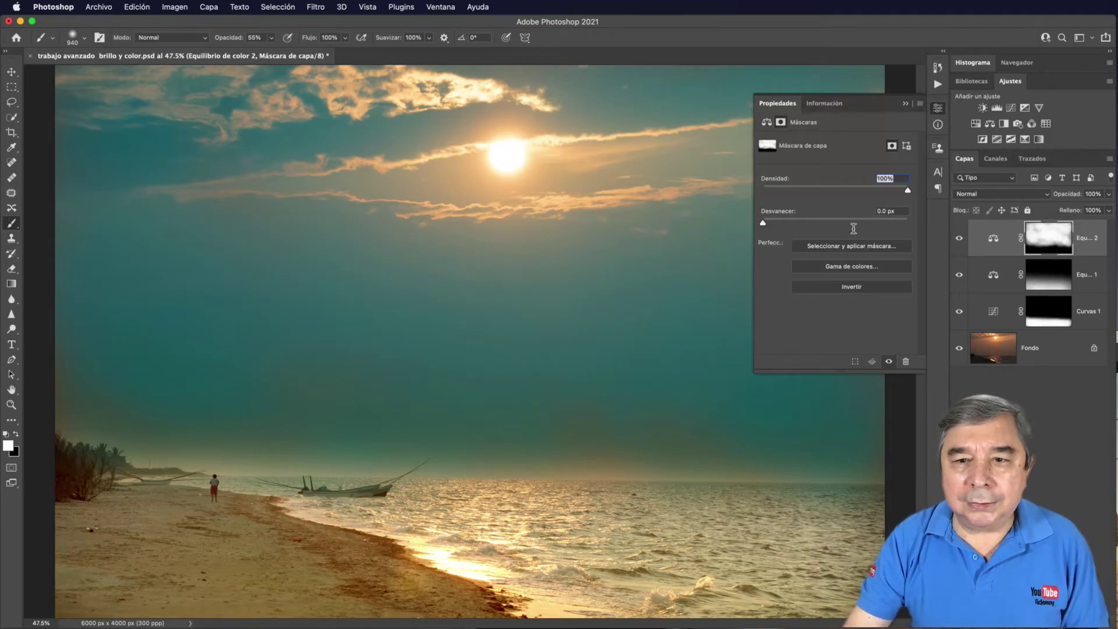
pyautogui.moveTo(816, 232); pyautogui.dragTo(865, 226)
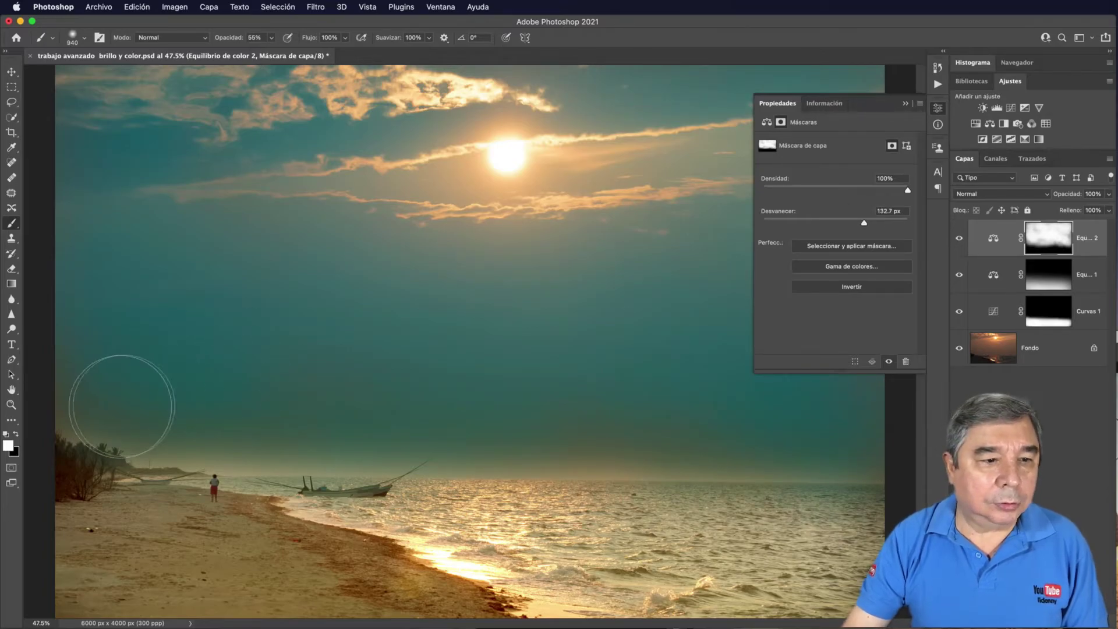
pyautogui.click(116, 402)
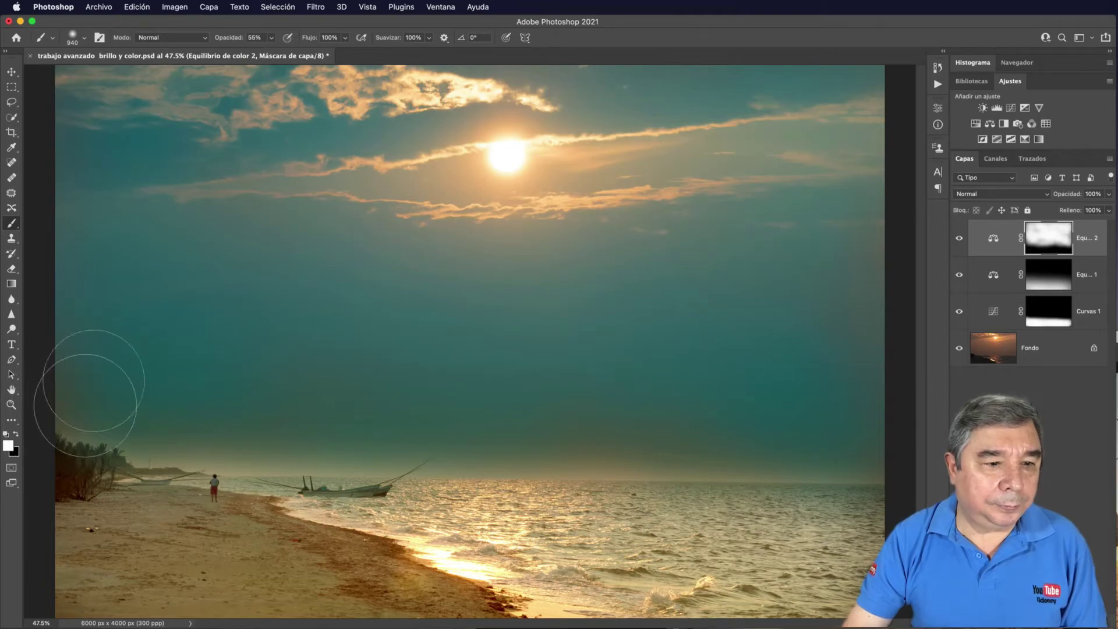
pyautogui.click(345, 329)
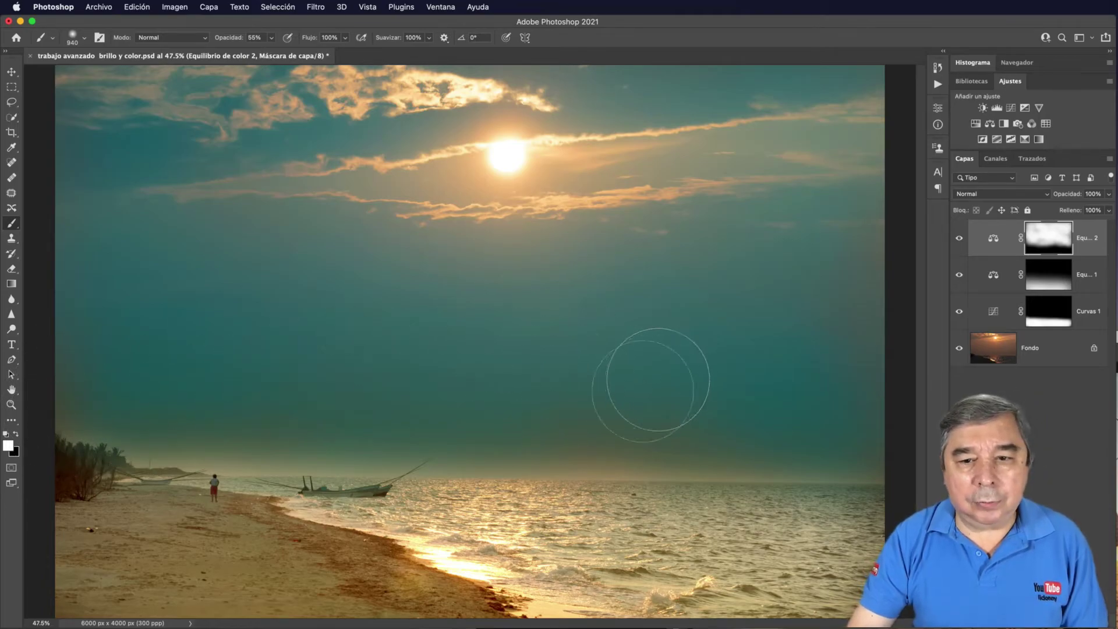
pyautogui.click(589, 325)
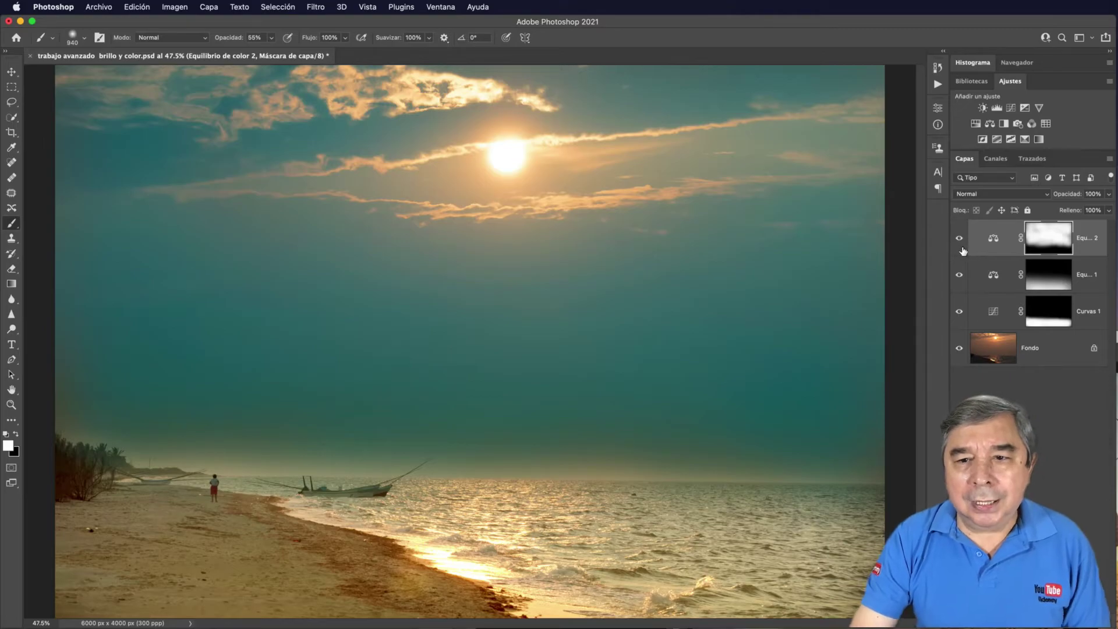
pyautogui.moveTo(960, 250); pyautogui.dragTo(958, 324)
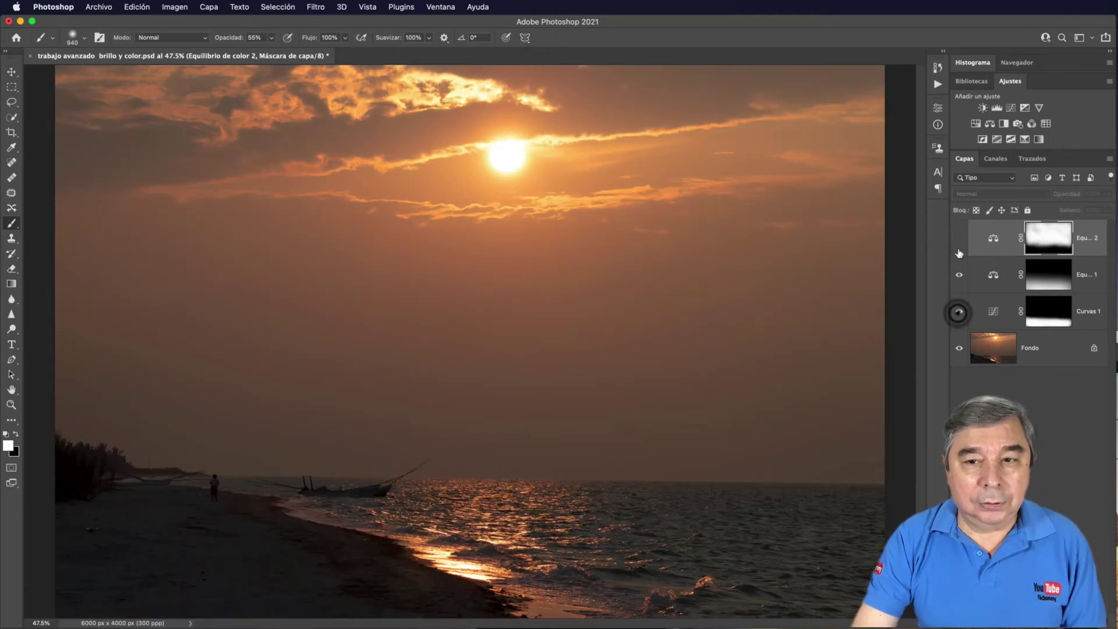
pyautogui.moveTo(958, 316); pyautogui.dragTo(960, 241)
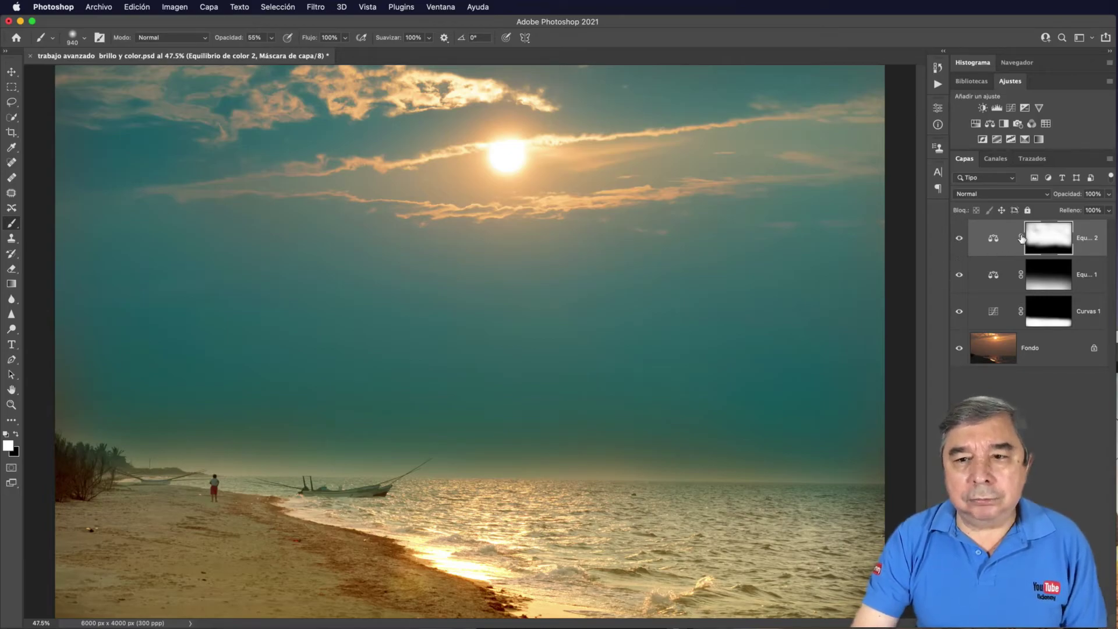
# Add a Curves layer on top and bend its curve into an S for overall contrast
pyautogui.click(1010, 109)
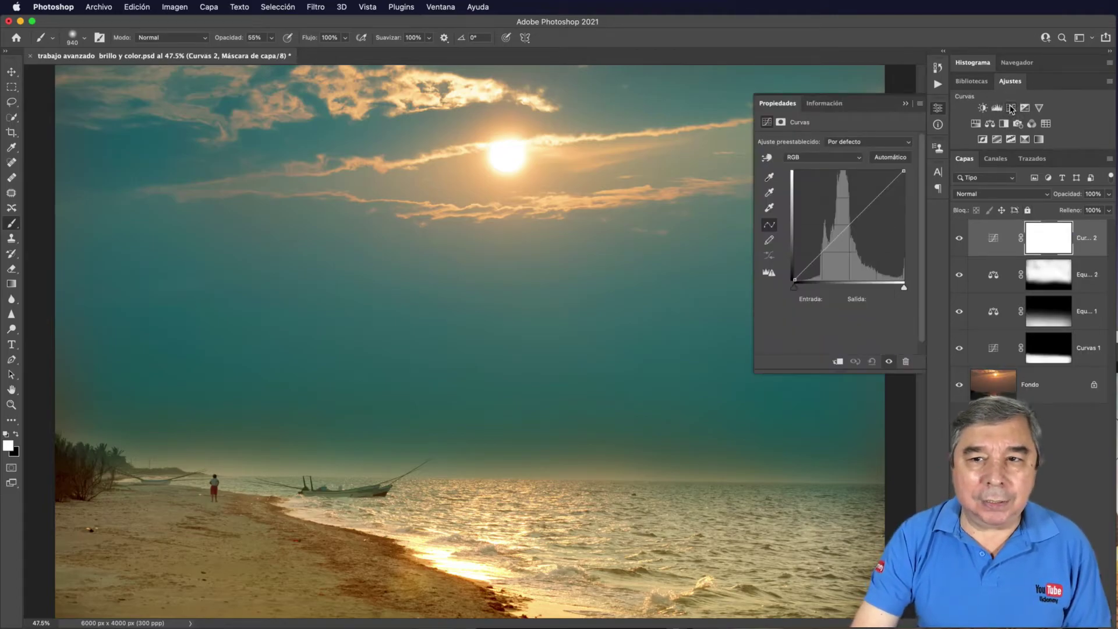
pyautogui.click(863, 210)
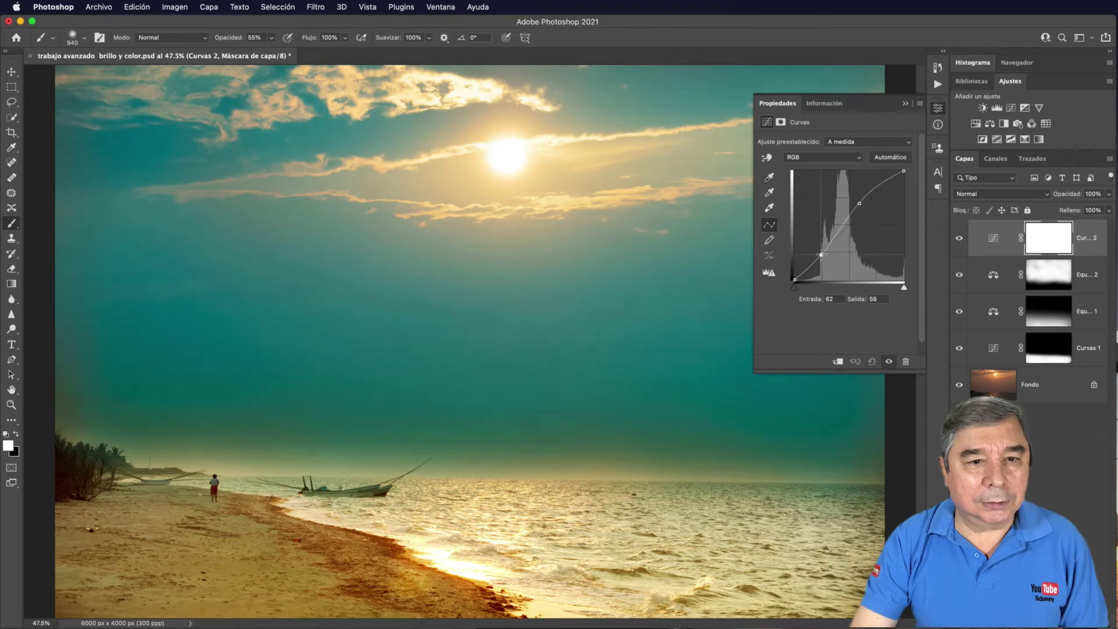
pyautogui.moveTo(822, 254); pyautogui.dragTo(820, 251)
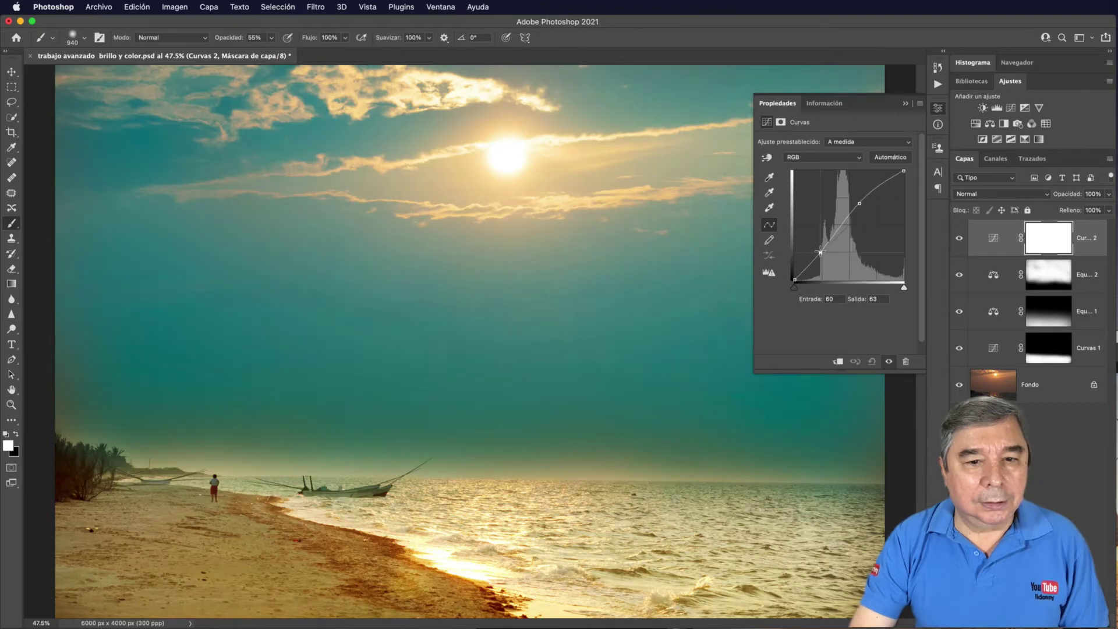
pyautogui.click(901, 107)
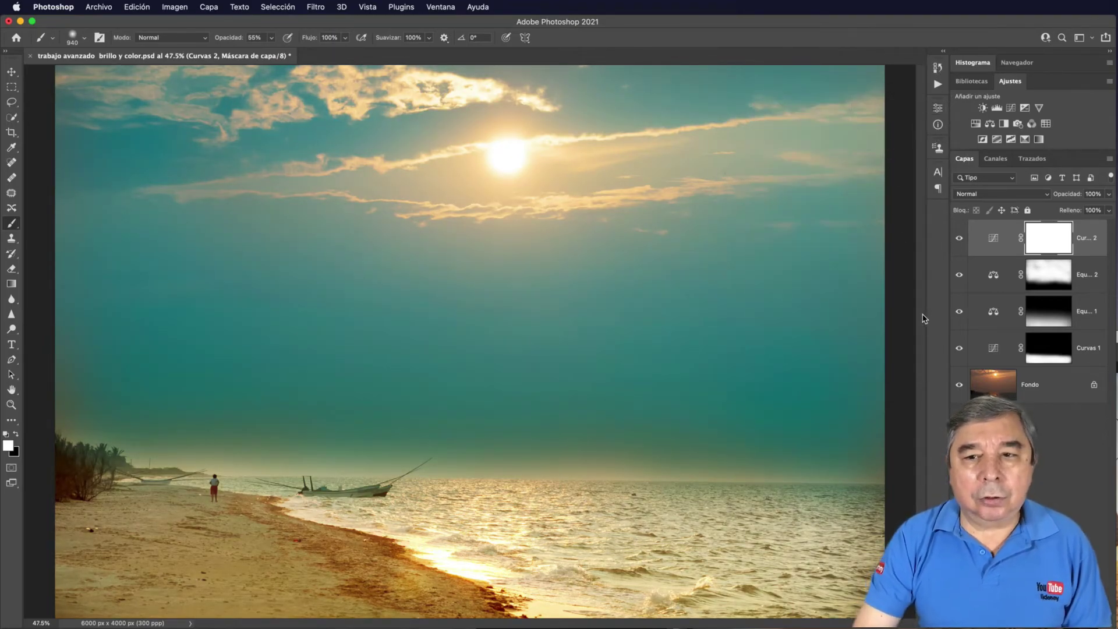
# Compare the photo with all adjustments hidden, then select Equilibrio de color 1 for 60% opacity
pyautogui.moveTo(960, 240); pyautogui.dragTo(954, 339)
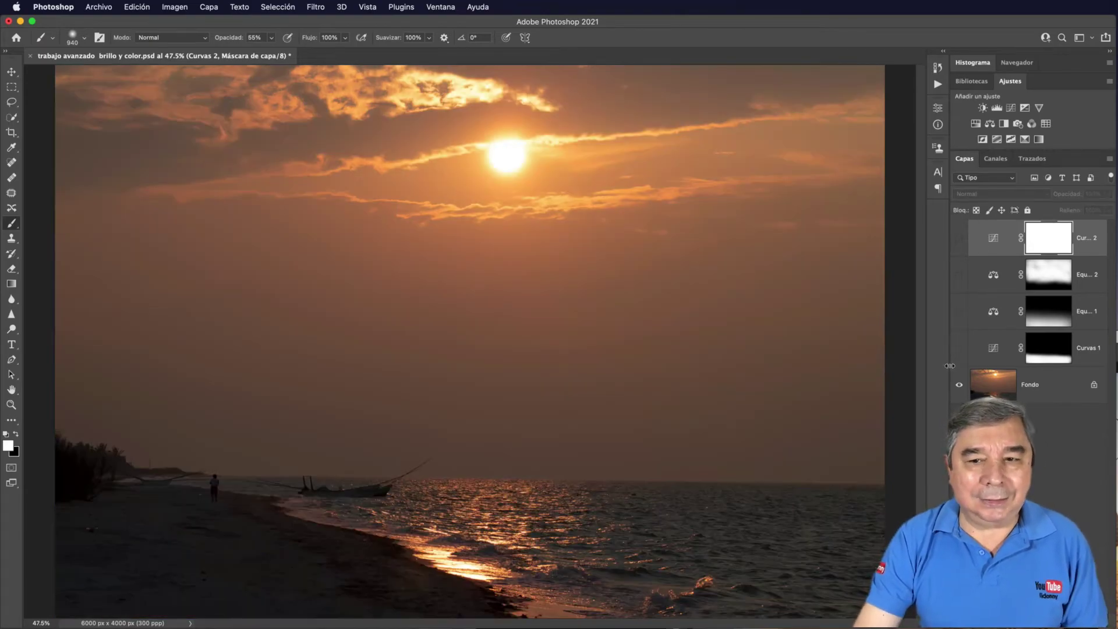
pyautogui.moveTo(960, 348); pyautogui.dragTo(959, 237)
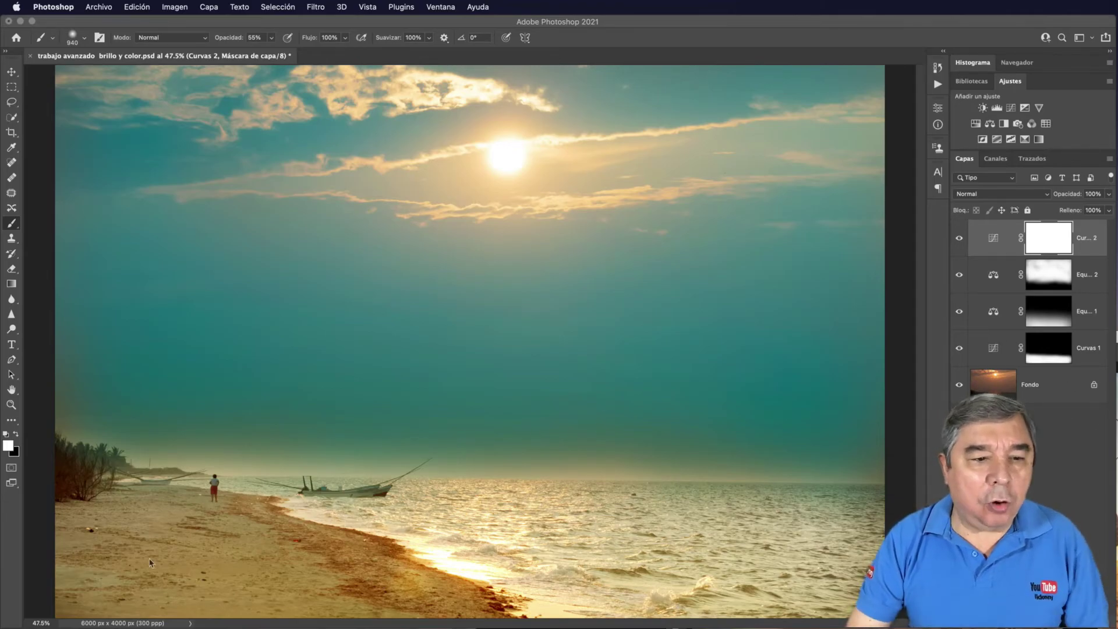
pyautogui.click(1016, 320)
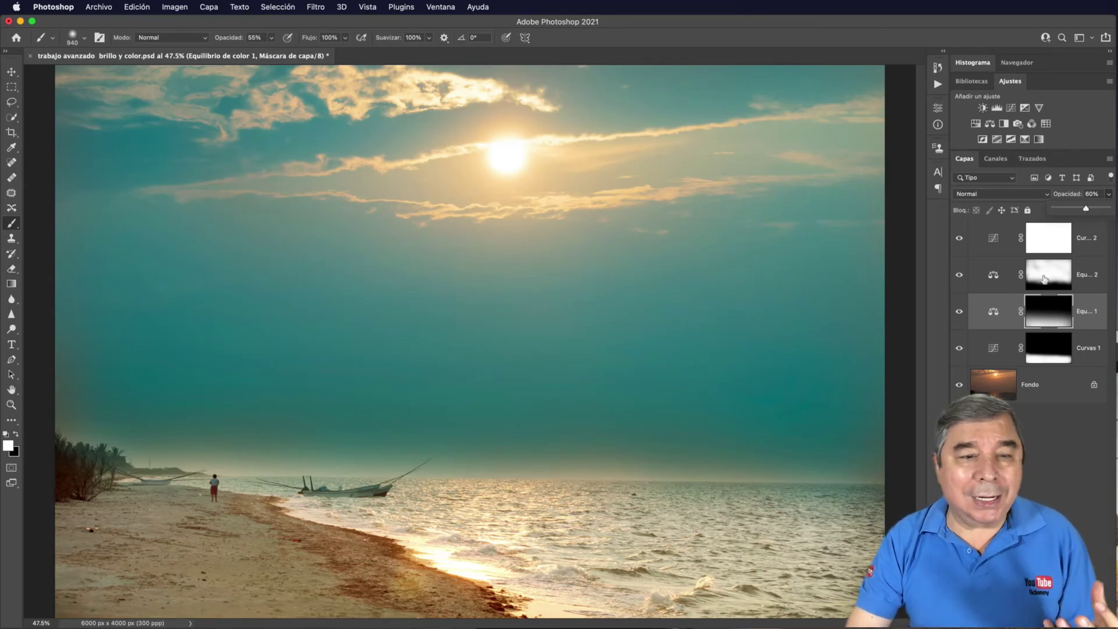
# Select the Equilibrio de color 2 layer to bring its opacity down to 72%
pyautogui.click(1044, 279)
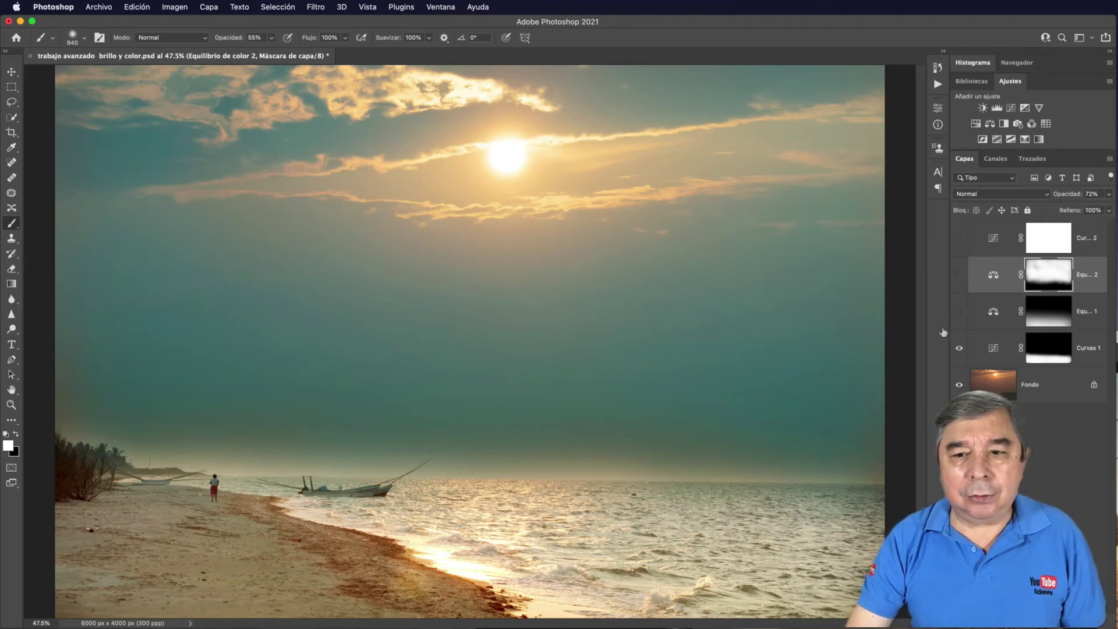
pyautogui.click(951, 347)
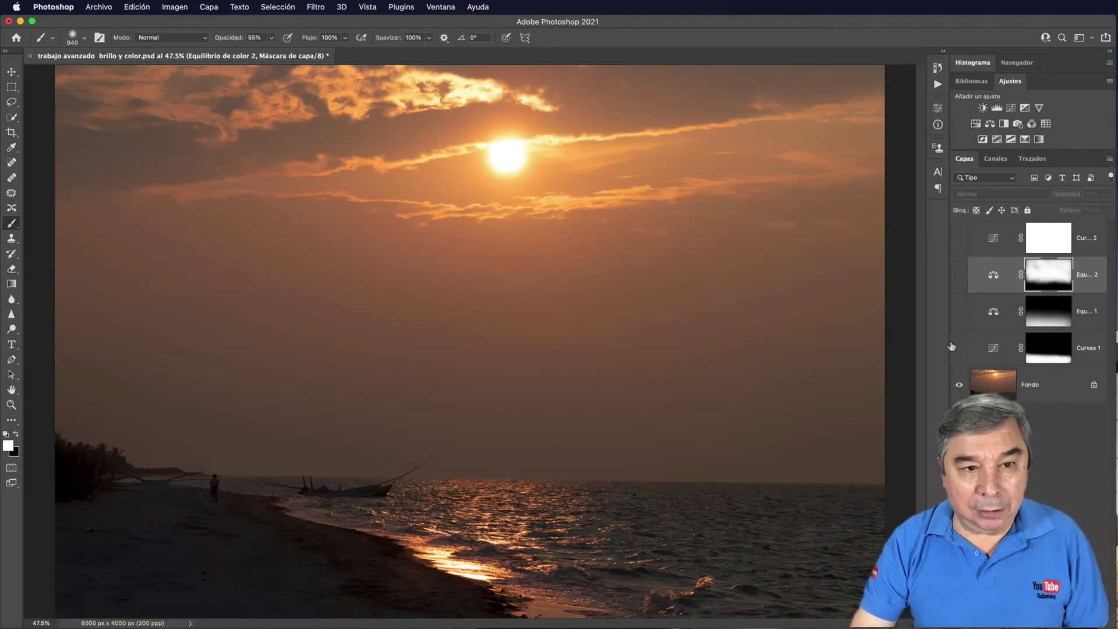
pyautogui.moveTo(960, 348); pyautogui.dragTo(953, 295)
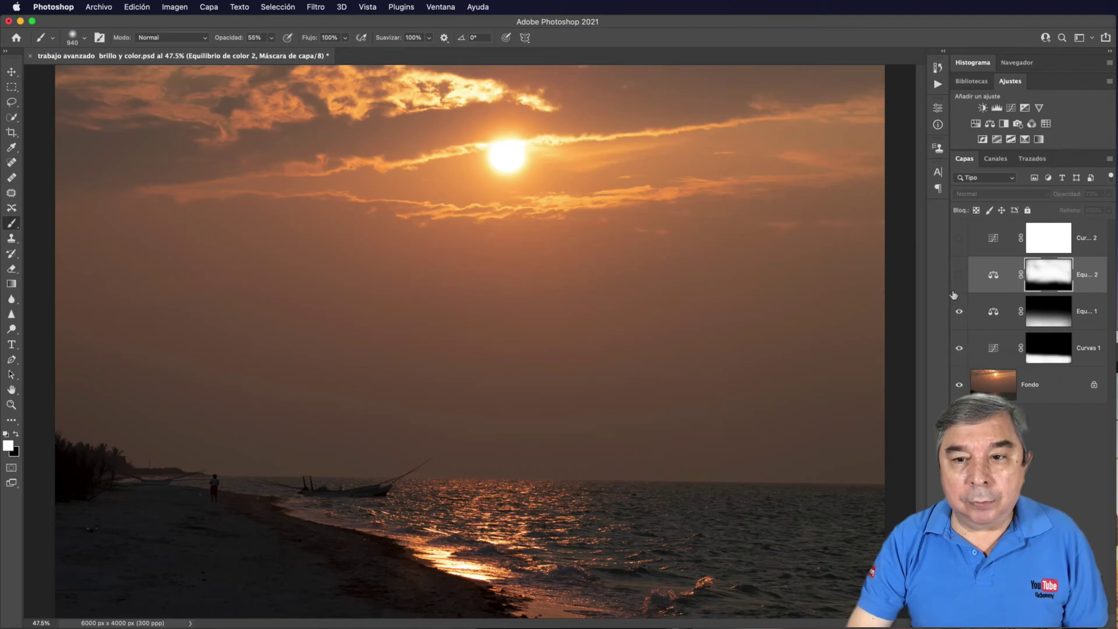